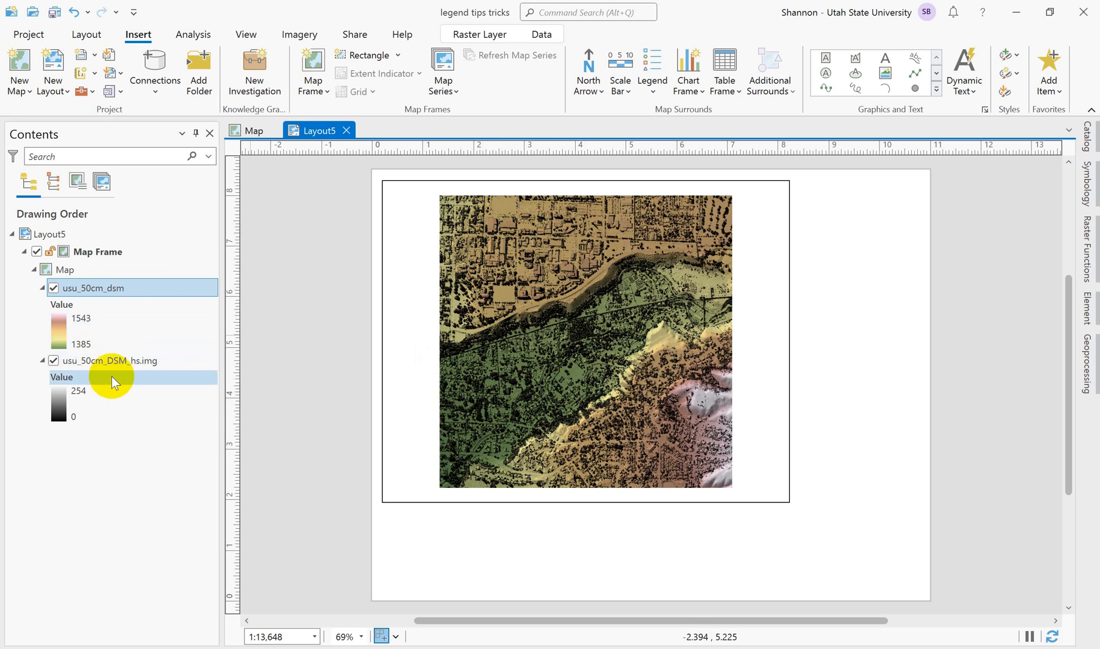
pyautogui.click(90, 403)
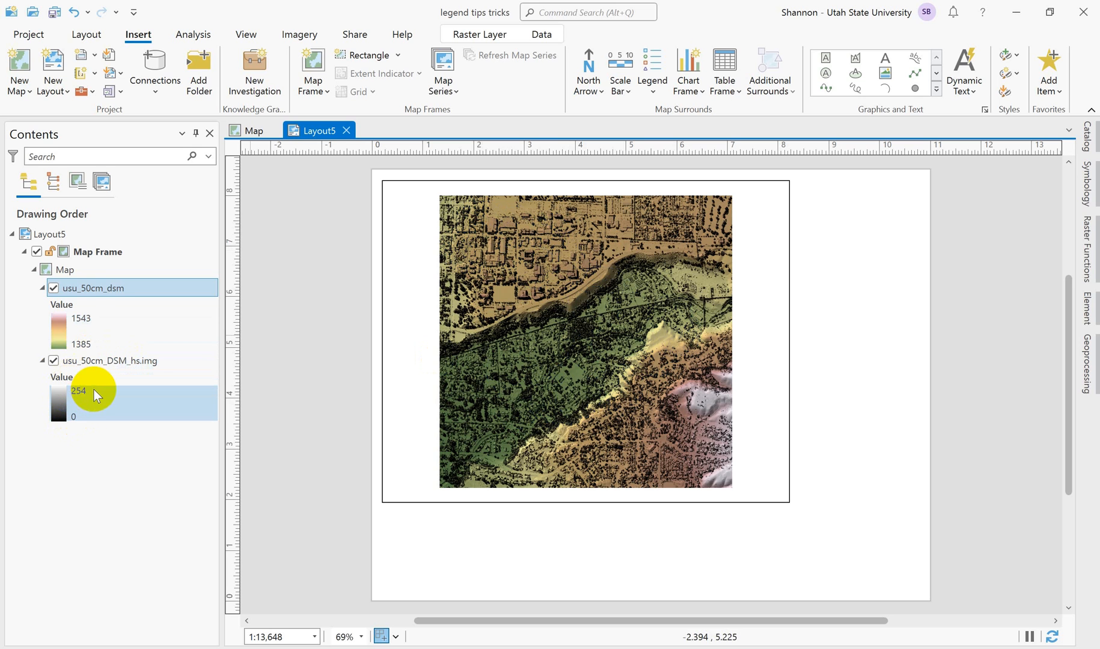
pyautogui.click(71, 361)
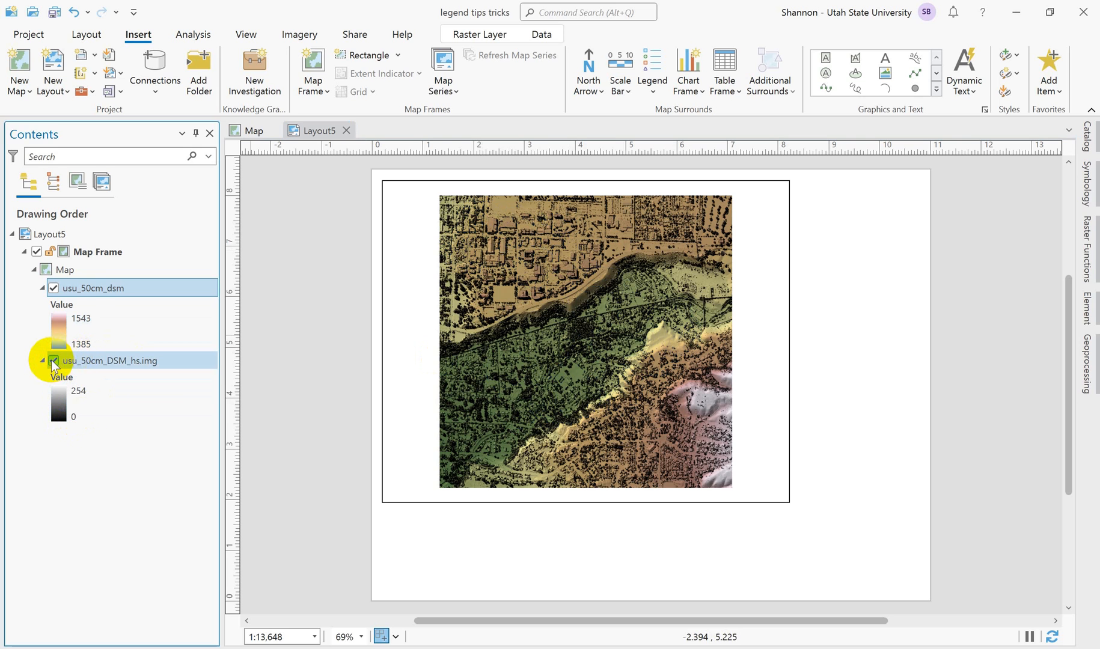
pyautogui.click(53, 360)
pyautogui.click(53, 361)
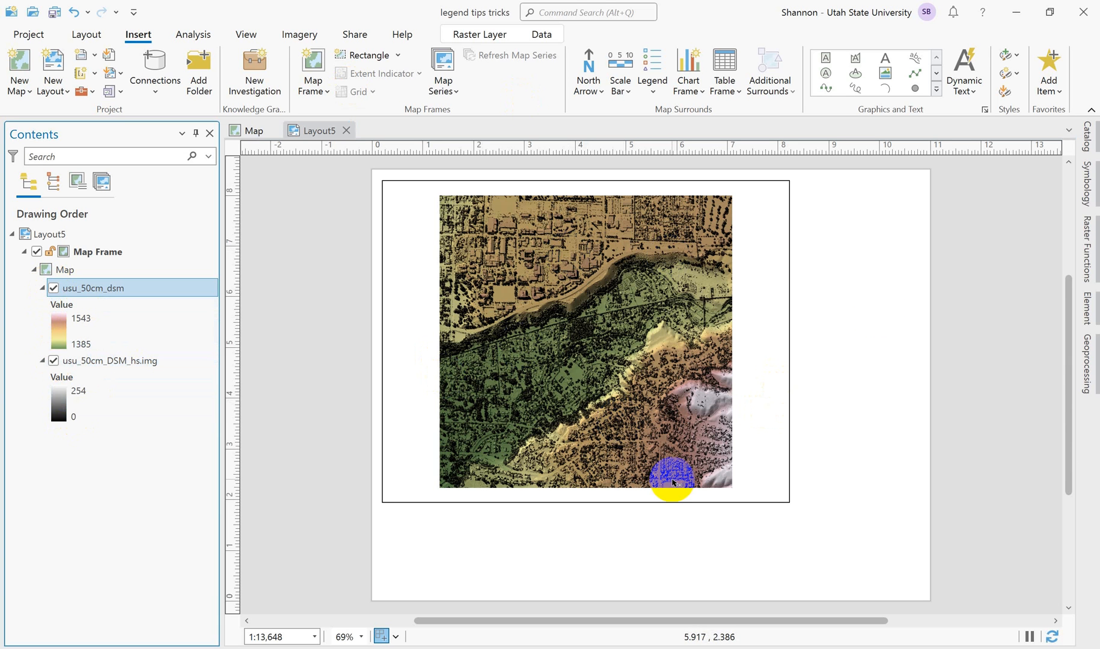
# - Insert a legend for the map frame in the empty page area beside the map
pyautogui.click(649, 64)
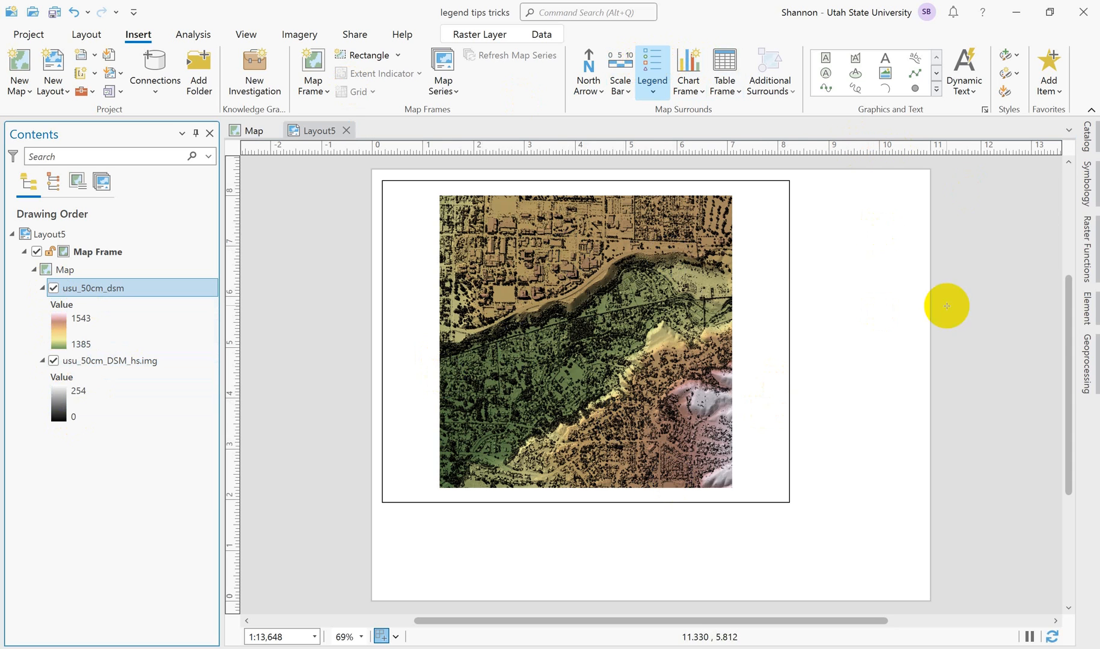
pyautogui.moveTo(797, 180); pyautogui.dragTo(918, 394)
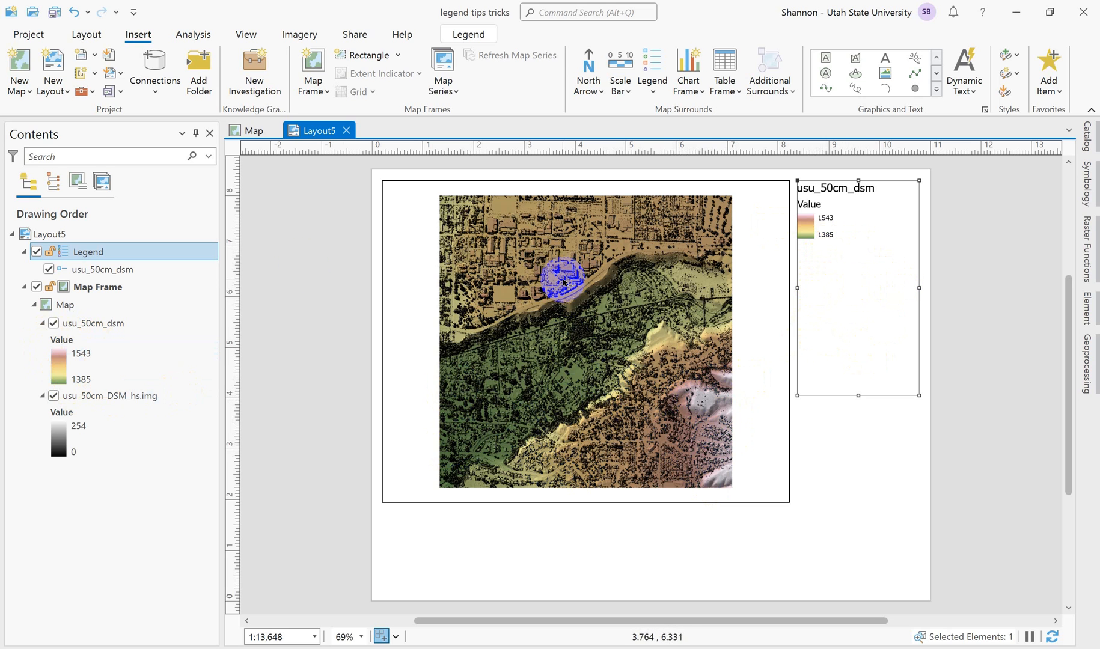
pyautogui.click(106, 269)
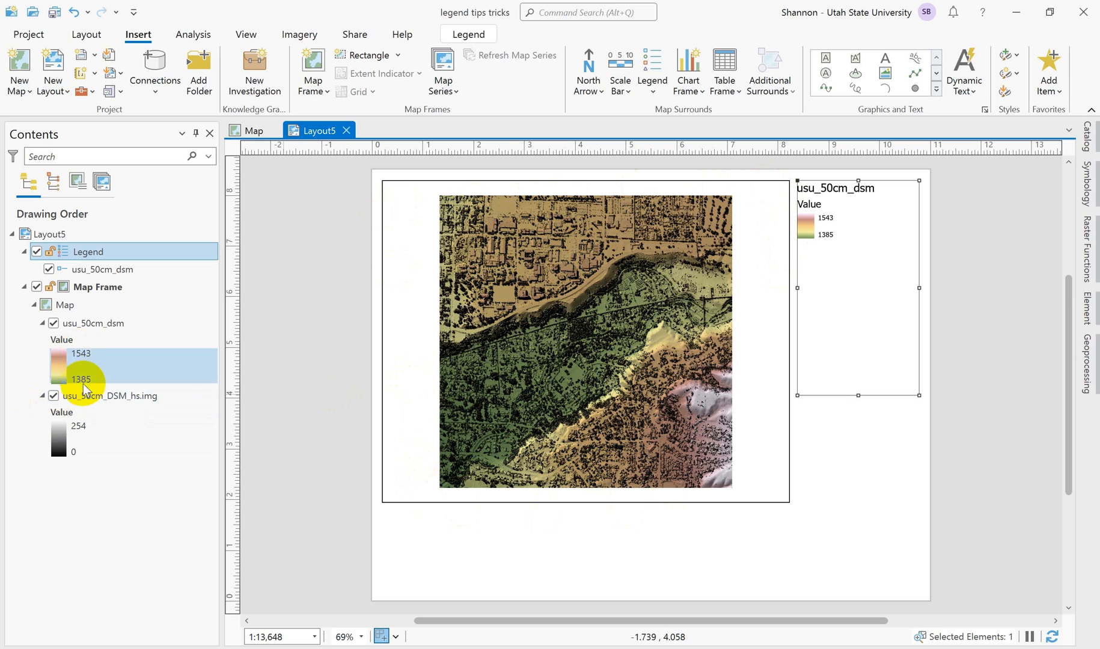
# - Activate the map frame and zoom the map to the campus buildings above the river slope at 1:5,618
pyautogui.rightClick(516, 341)
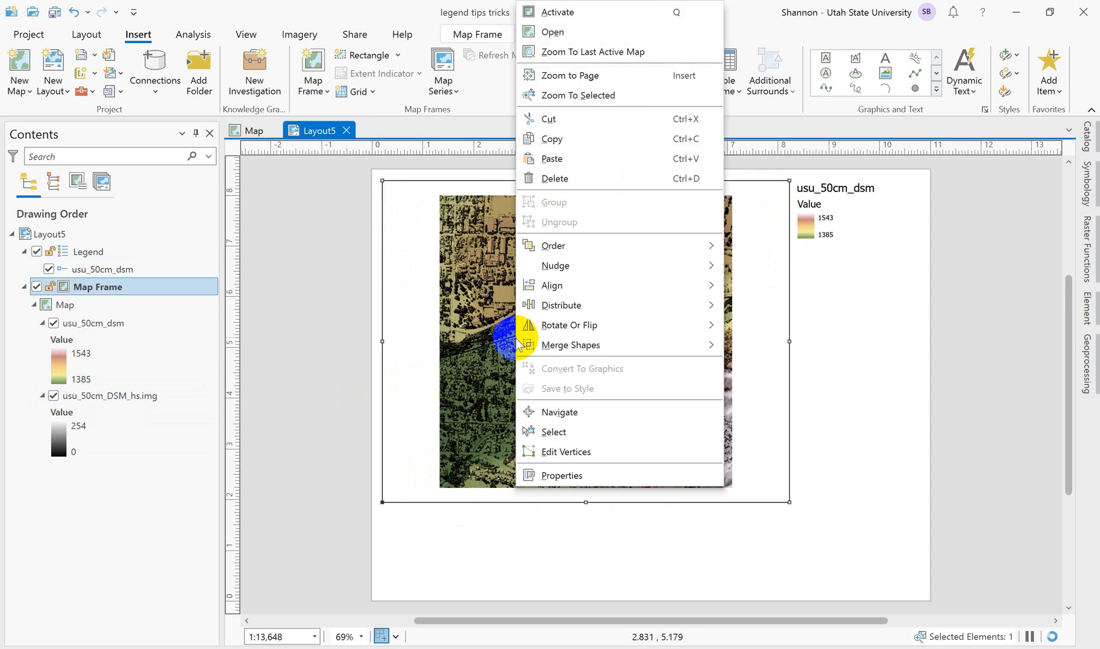
pyautogui.click(582, 17)
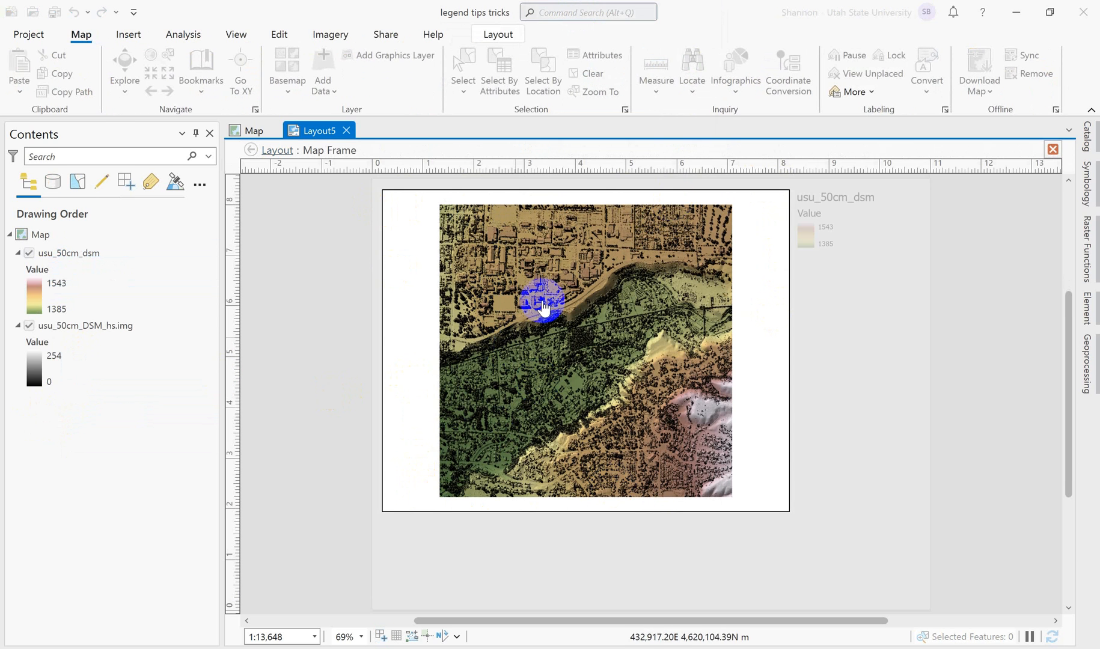
pyautogui.moveTo(608, 452); pyautogui.dragTo(554, 345)
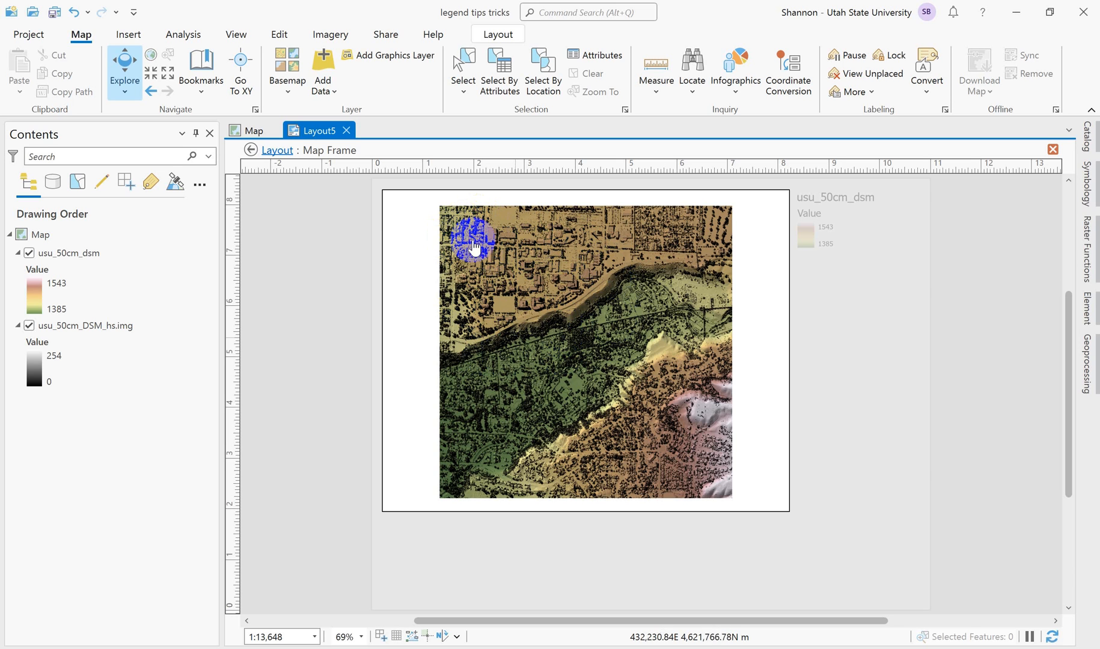
pyautogui.click(456, 228)
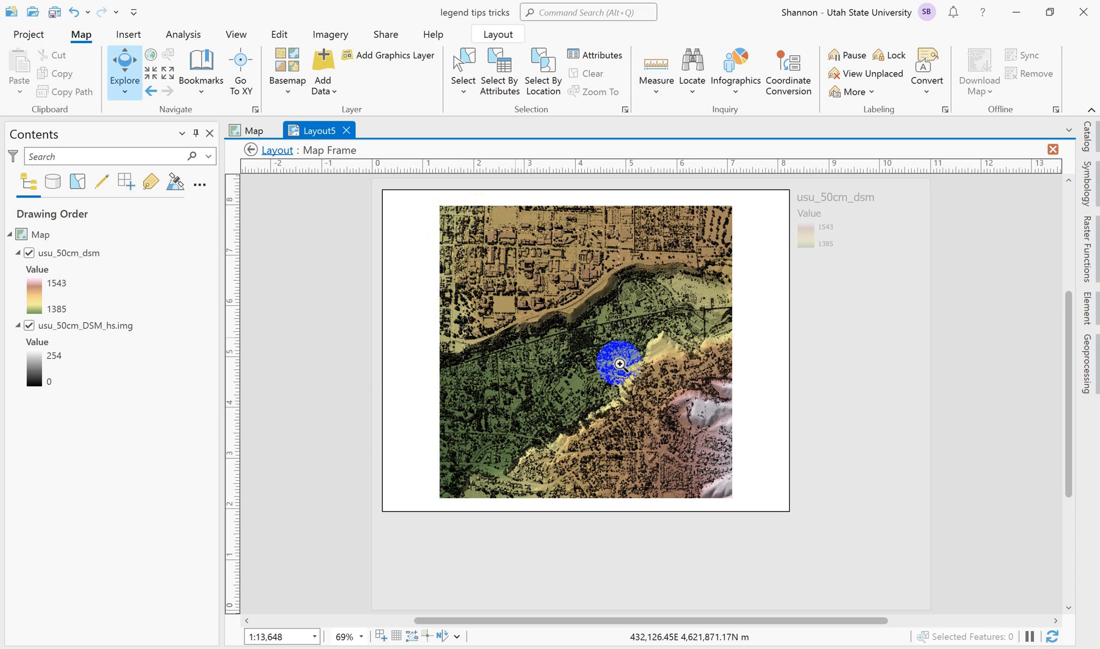
pyautogui.scroll(3, 619, 364)
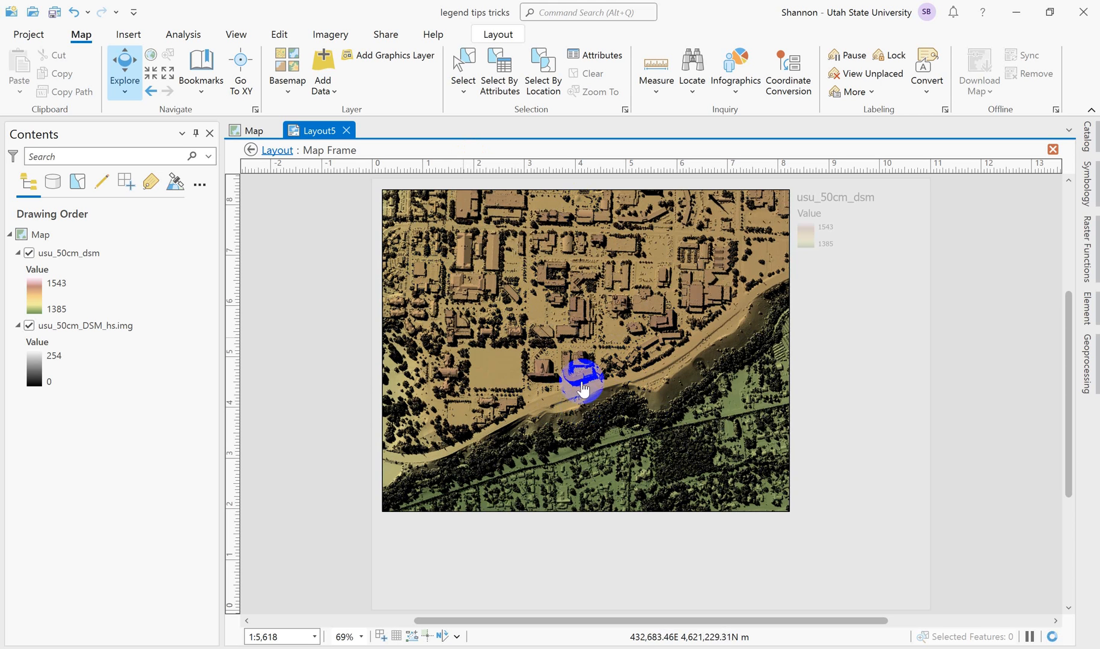
pyautogui.moveTo(502, 295); pyautogui.dragTo(544, 327)
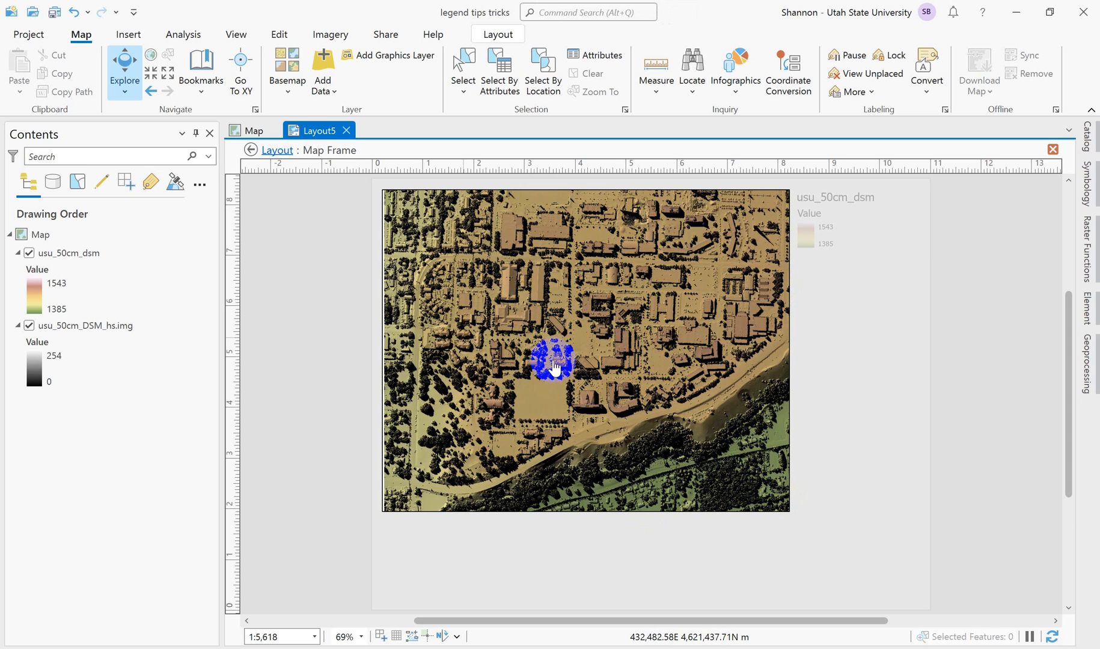
pyautogui.click(54, 325)
pyautogui.click(55, 283)
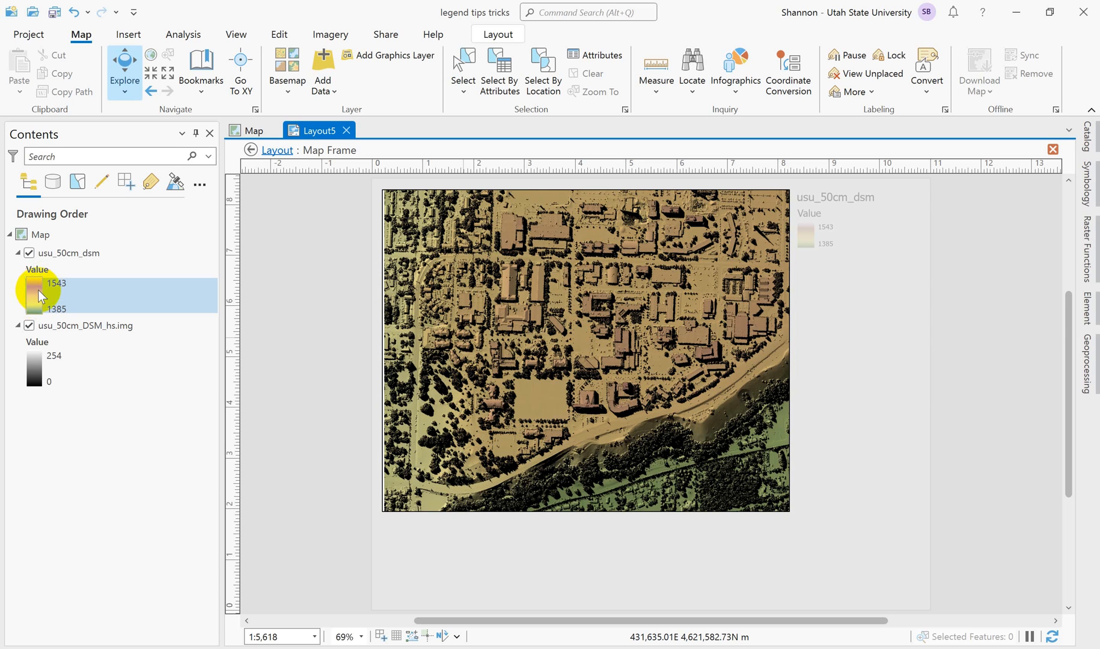
pyautogui.click(727, 311)
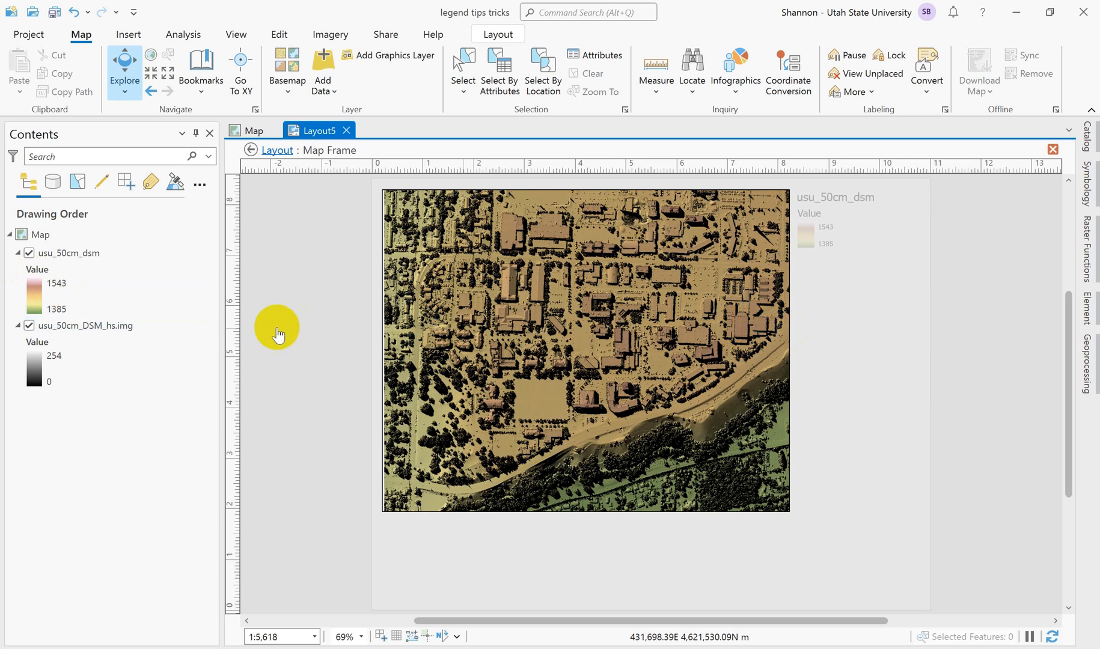
pyautogui.click(34, 295)
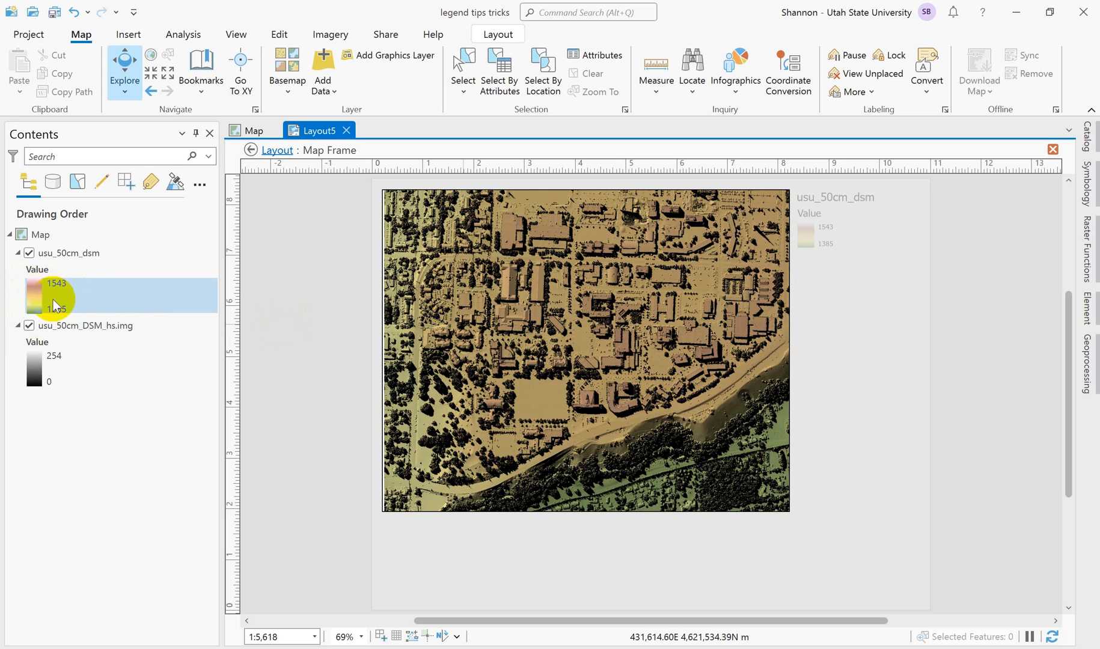
pyautogui.click(620, 379)
pyautogui.click(529, 239)
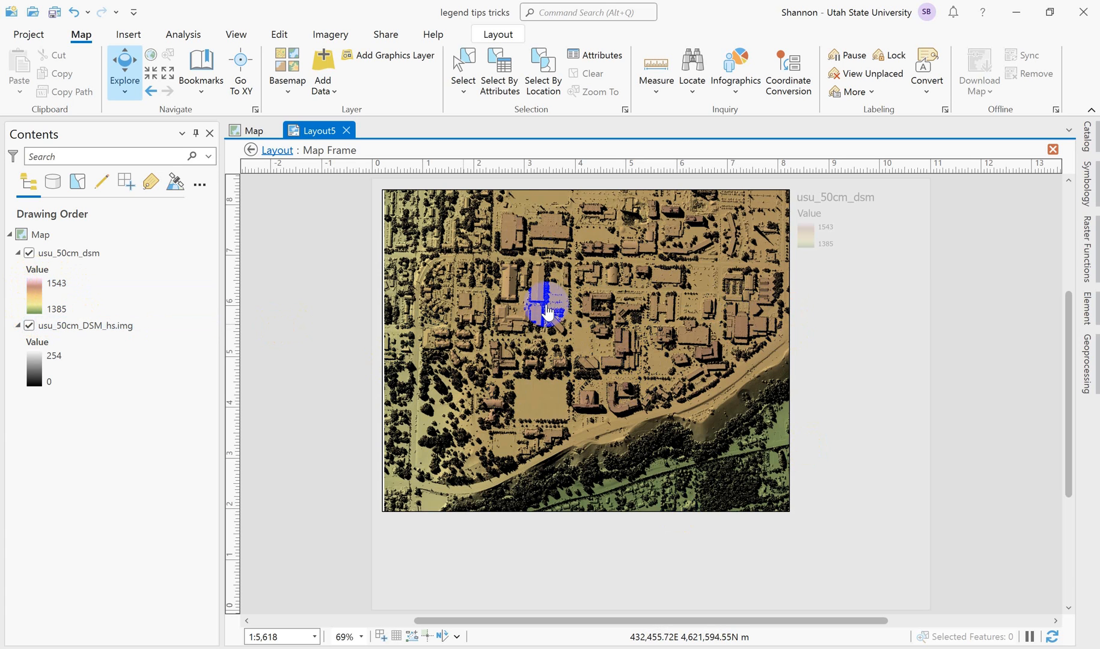
pyautogui.click(33, 281)
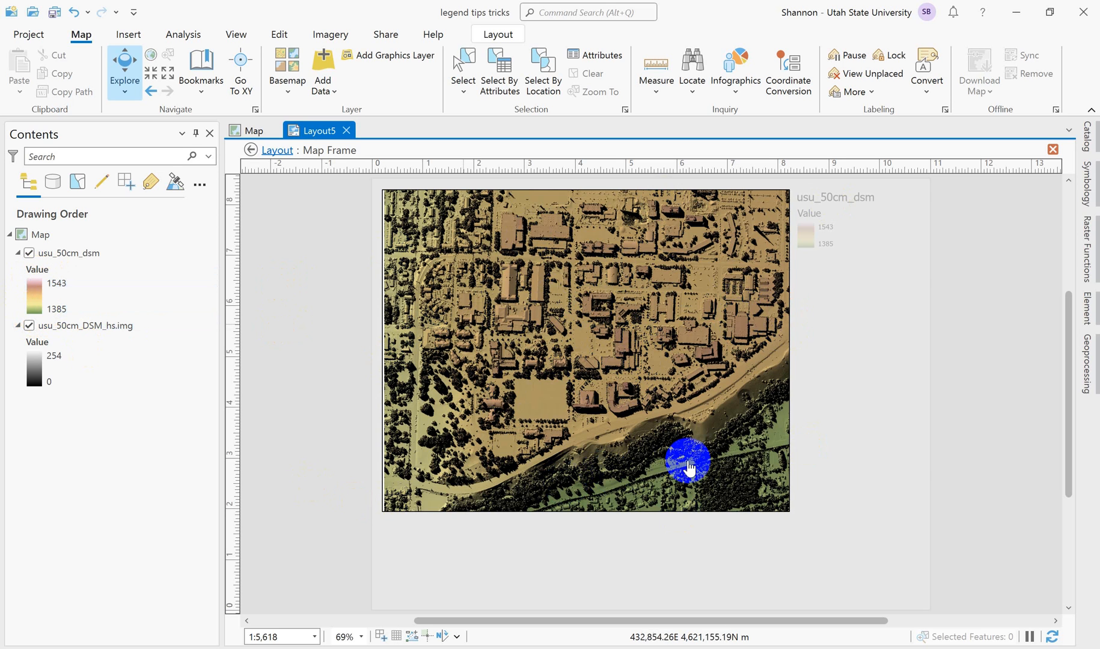
# - Return to the layout and set the usu_50cm_dsm layer's stretch symbology statistics to DRA
pyautogui.click(251, 149)
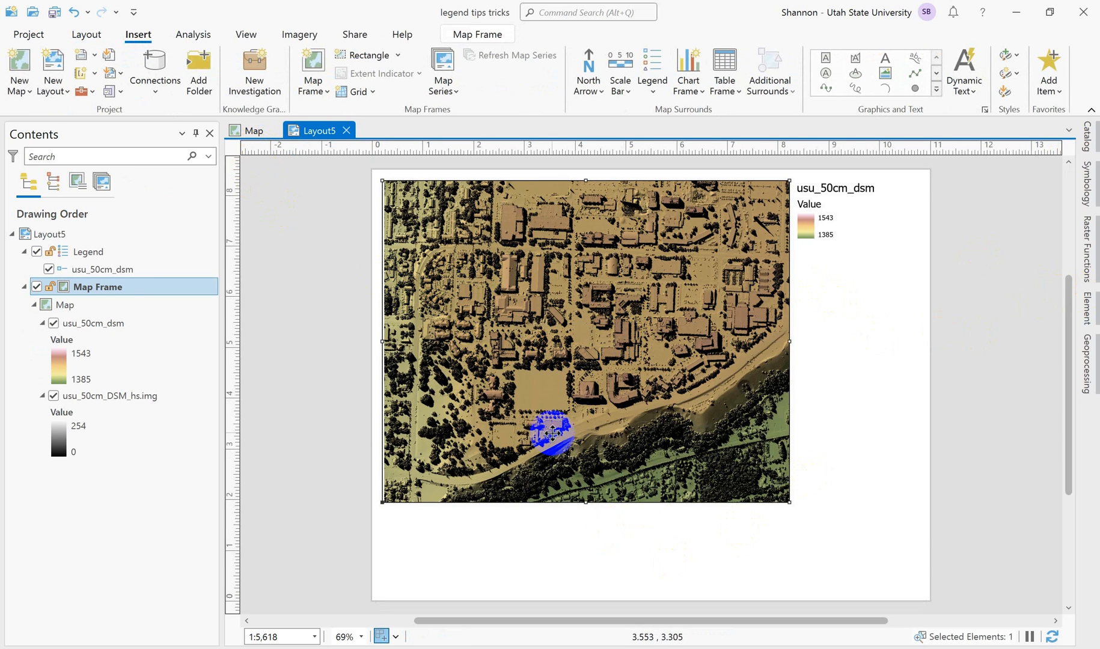
pyautogui.click(91, 321)
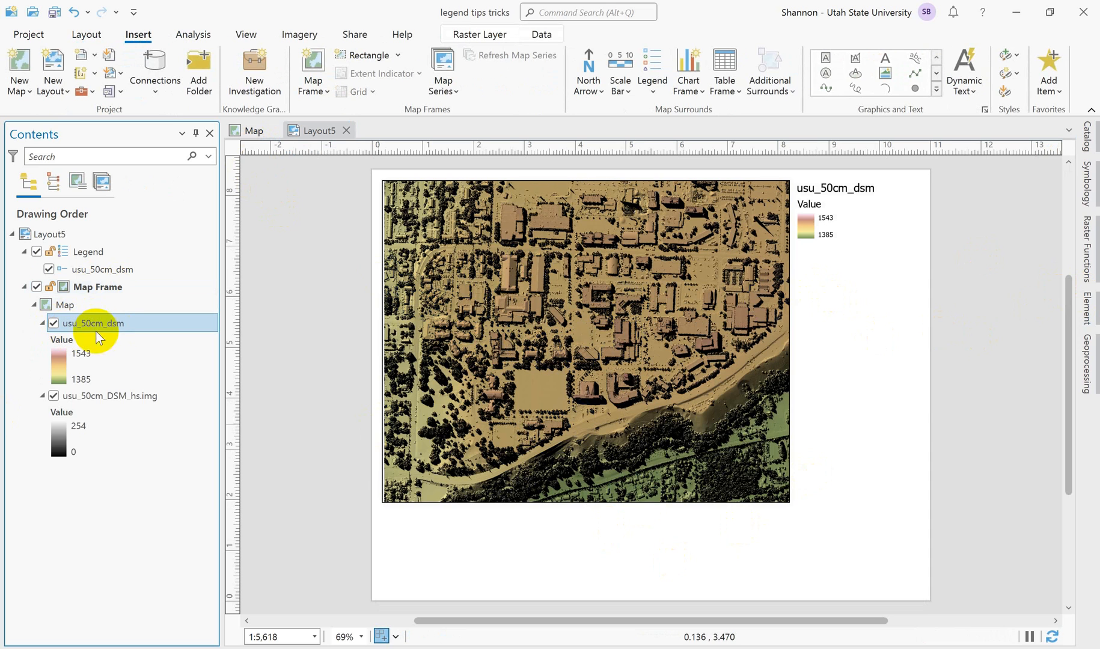
pyautogui.click(1089, 191)
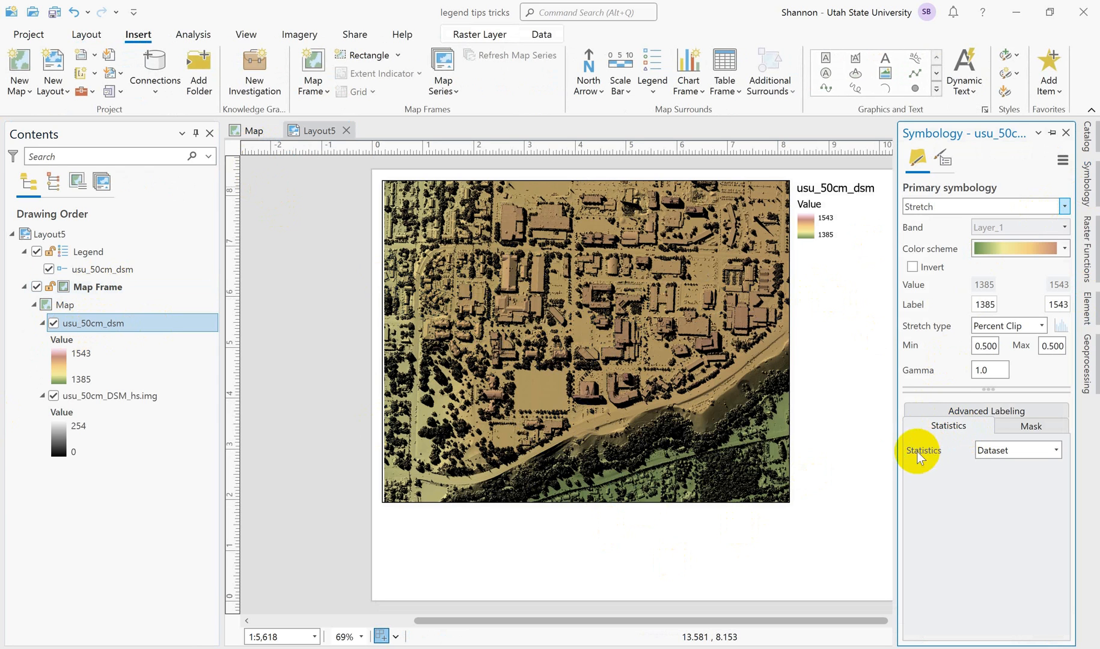
pyautogui.click(1027, 446)
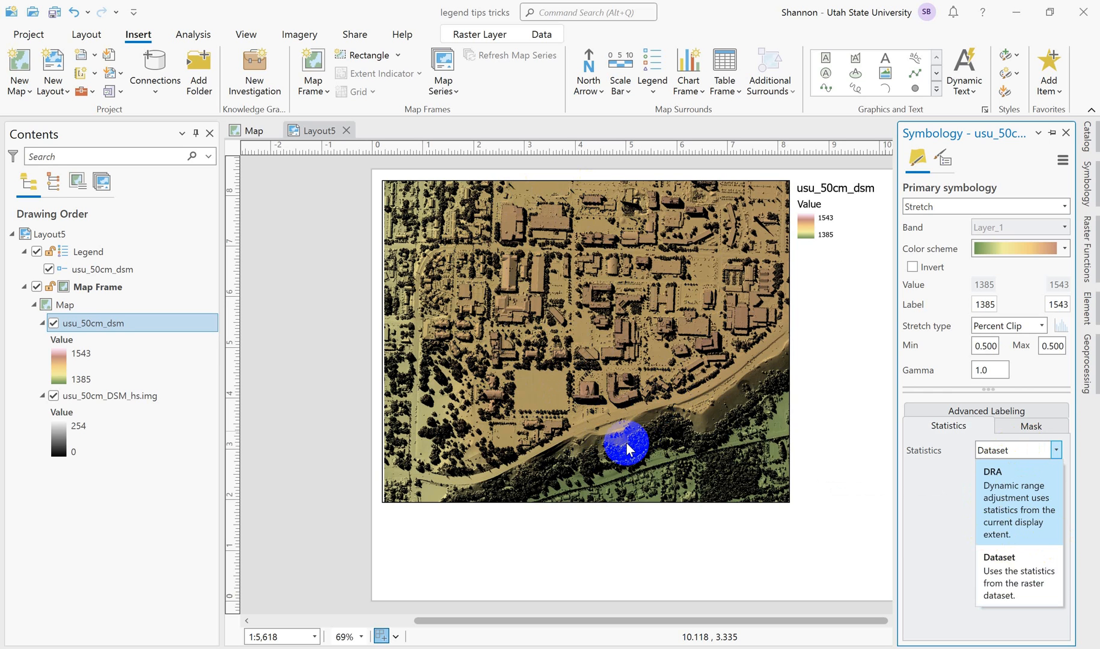
pyautogui.click(1010, 475)
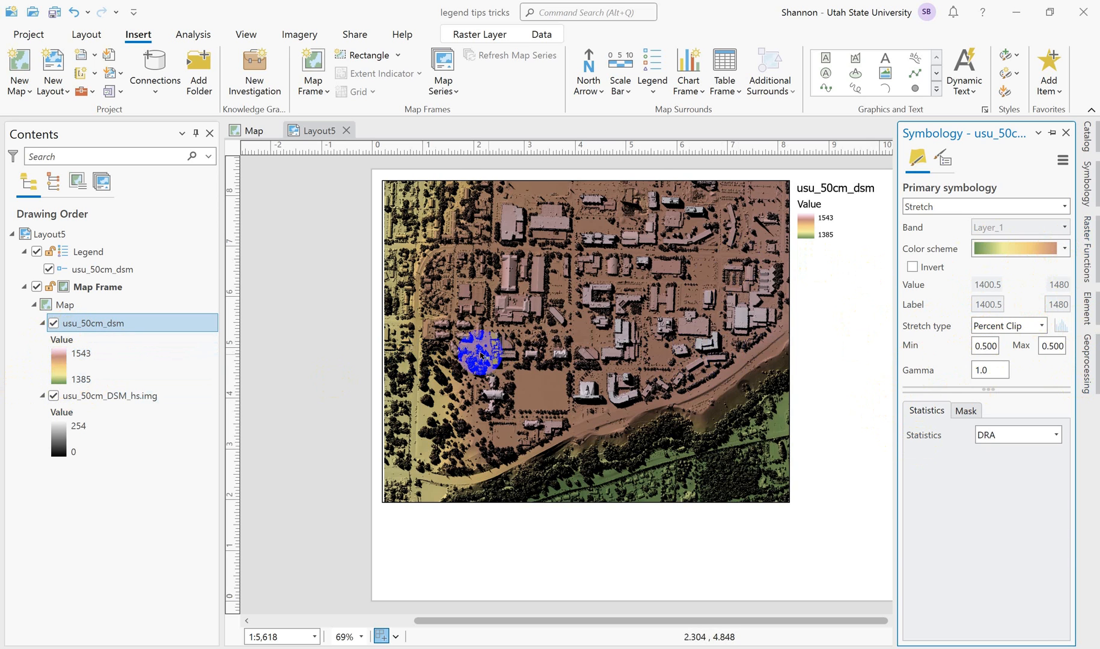
# - Activate the map frame and return to the layout to refresh the usu_50cm_dsm layer's value range
pyautogui.rightClick(453, 329)
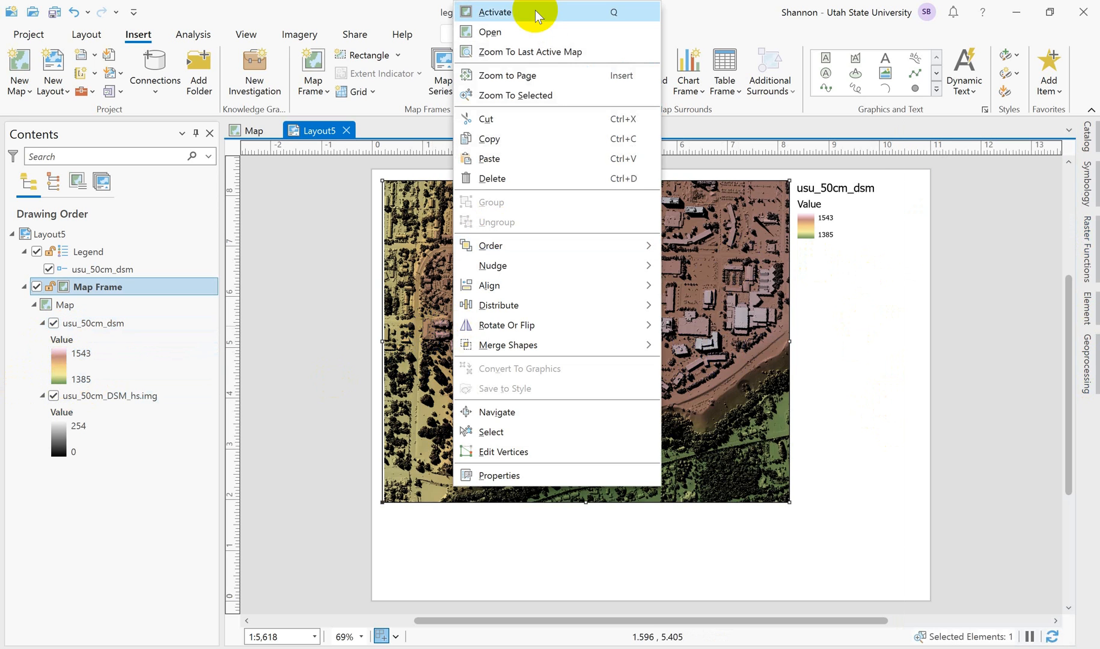
pyautogui.click(518, 17)
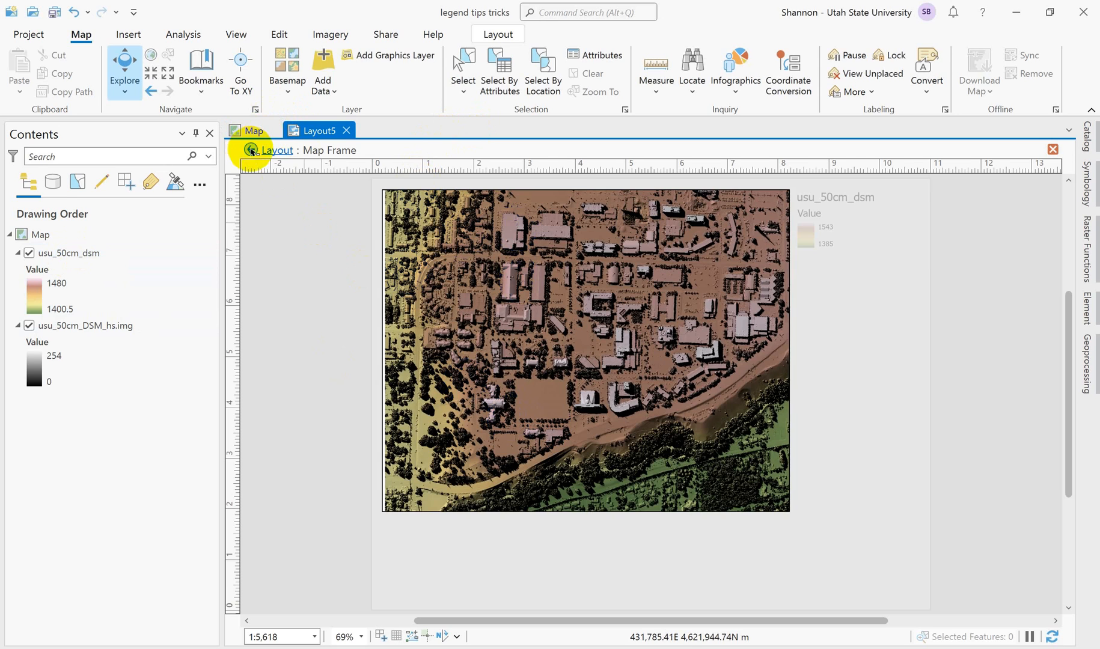
pyautogui.click(251, 150)
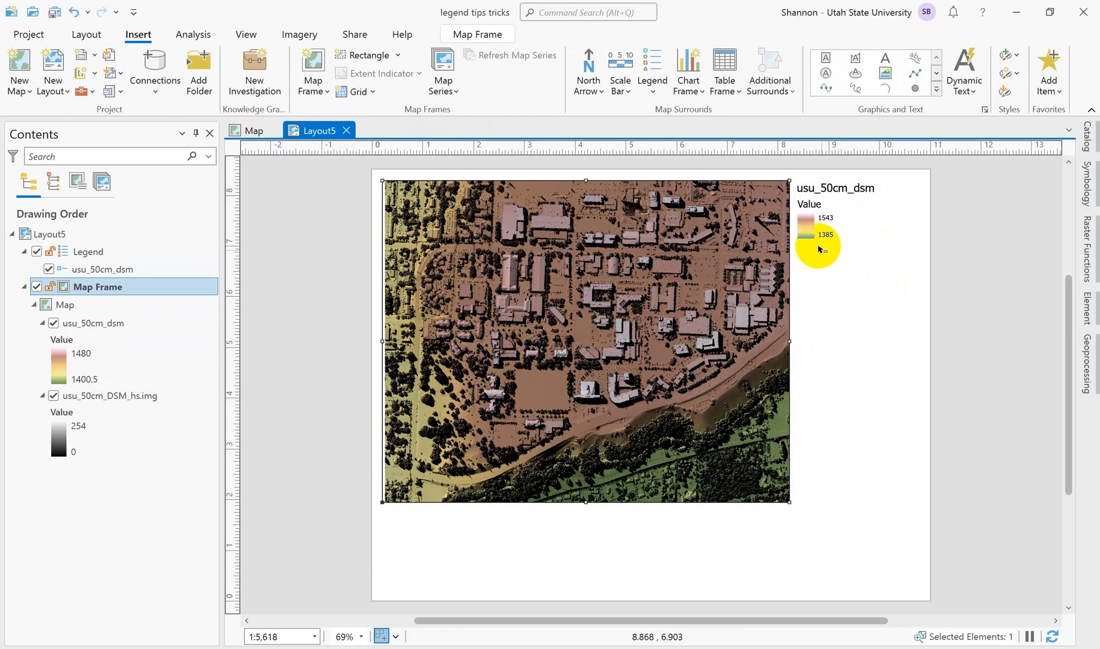
# - Convert the usu_50cm_dsm legend on the layout to graphics
pyautogui.click(811, 185)
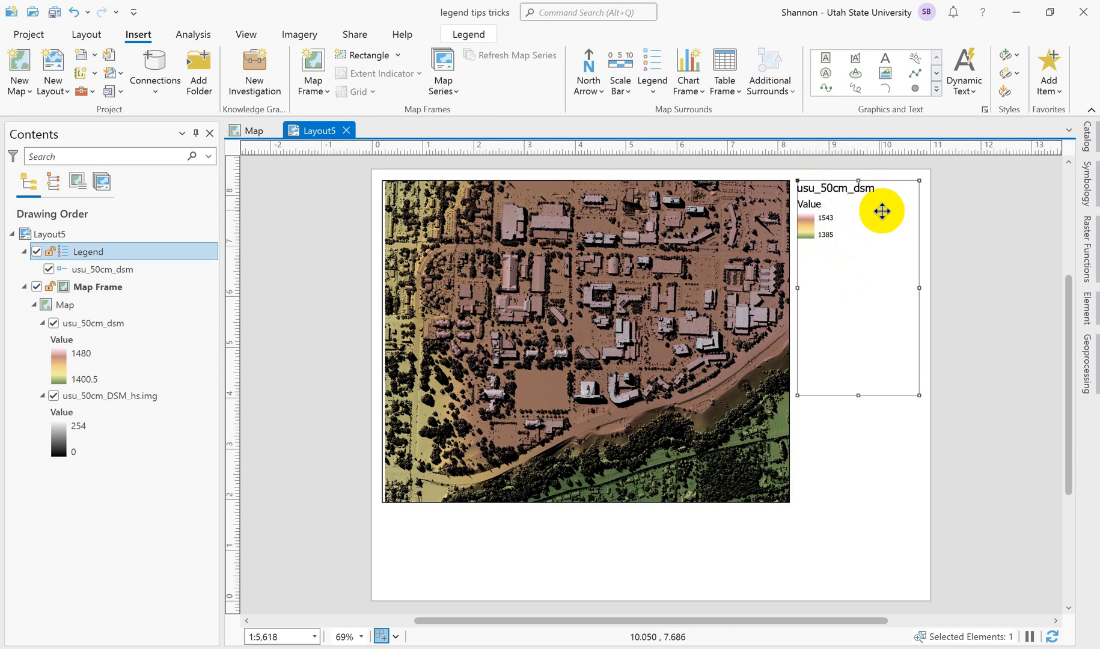
pyautogui.rightClick(840, 223)
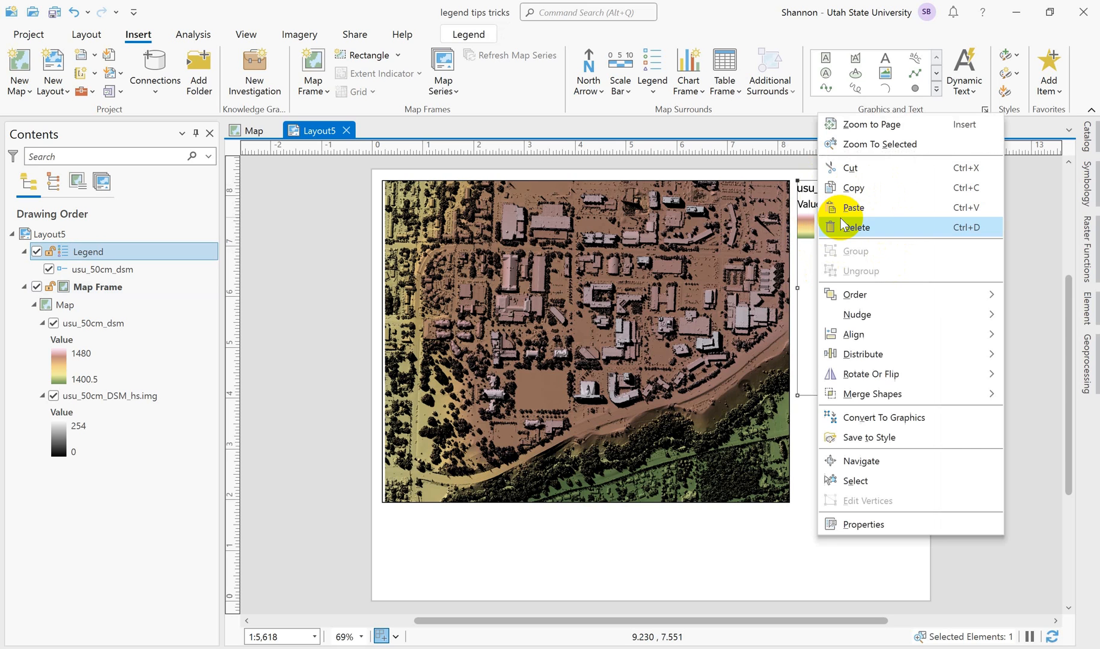
pyautogui.click(878, 420)
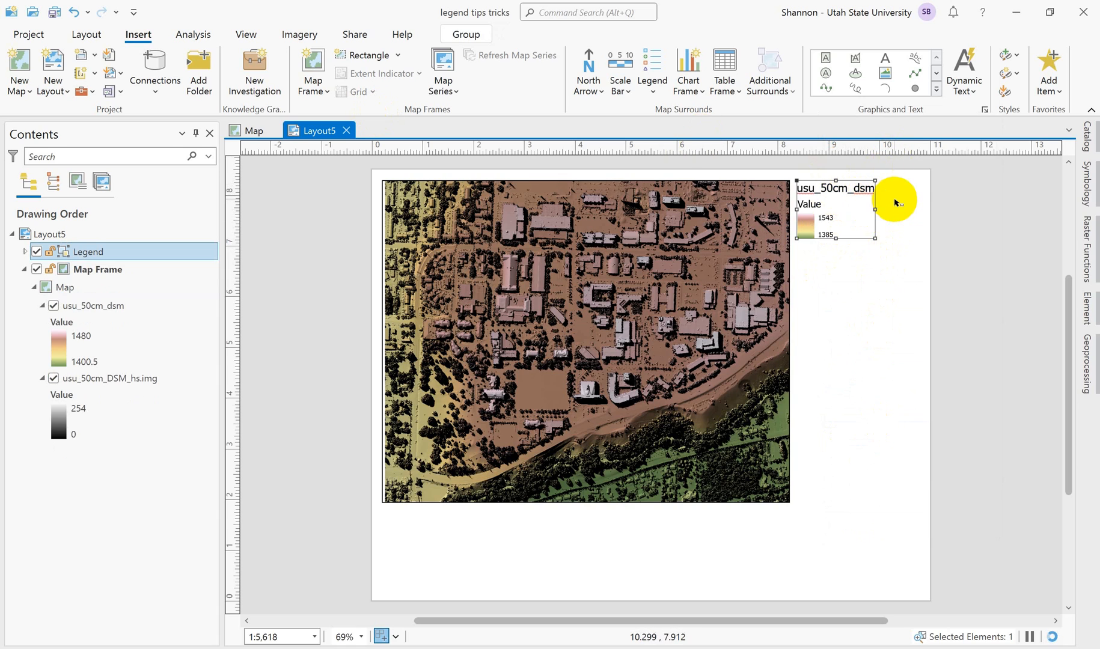
# - Ungroup the converted usu_50cm_dsm legend into separate text and patch elements
pyautogui.scroll(2, 894, 203)
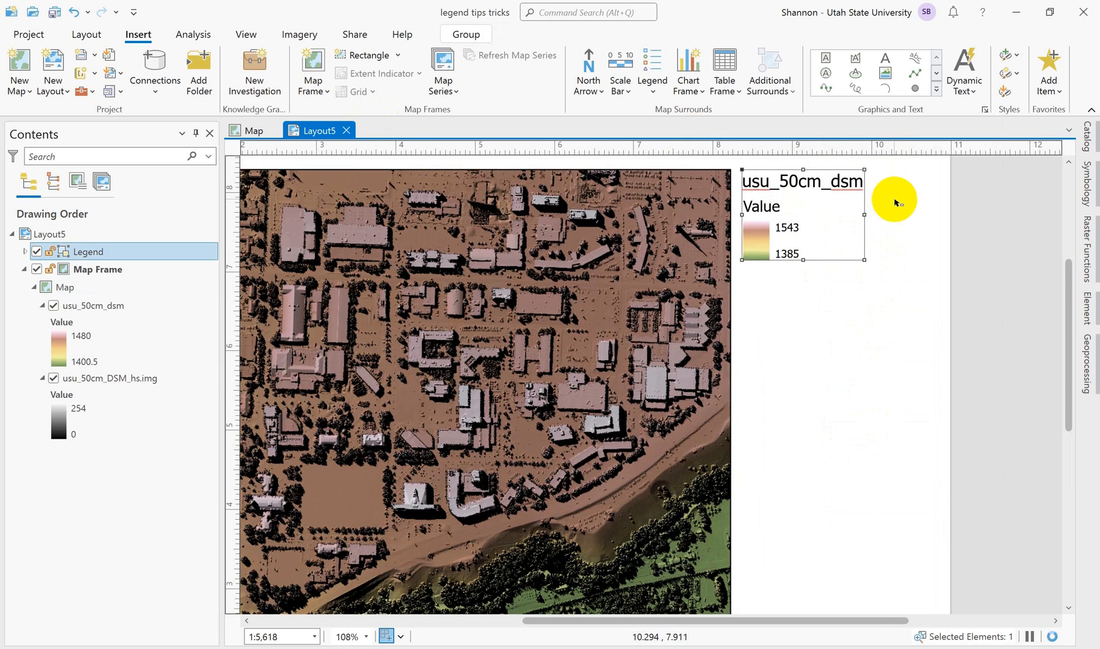
pyautogui.scroll(3, 895, 202)
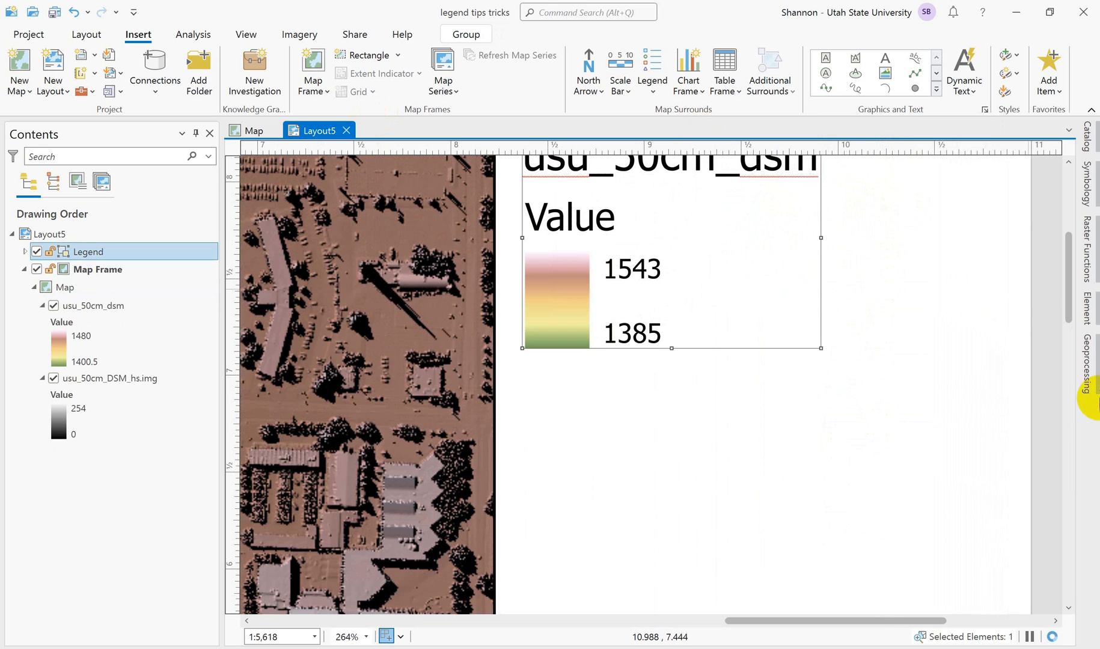
pyautogui.moveTo(1070, 312); pyautogui.dragTo(1075, 264)
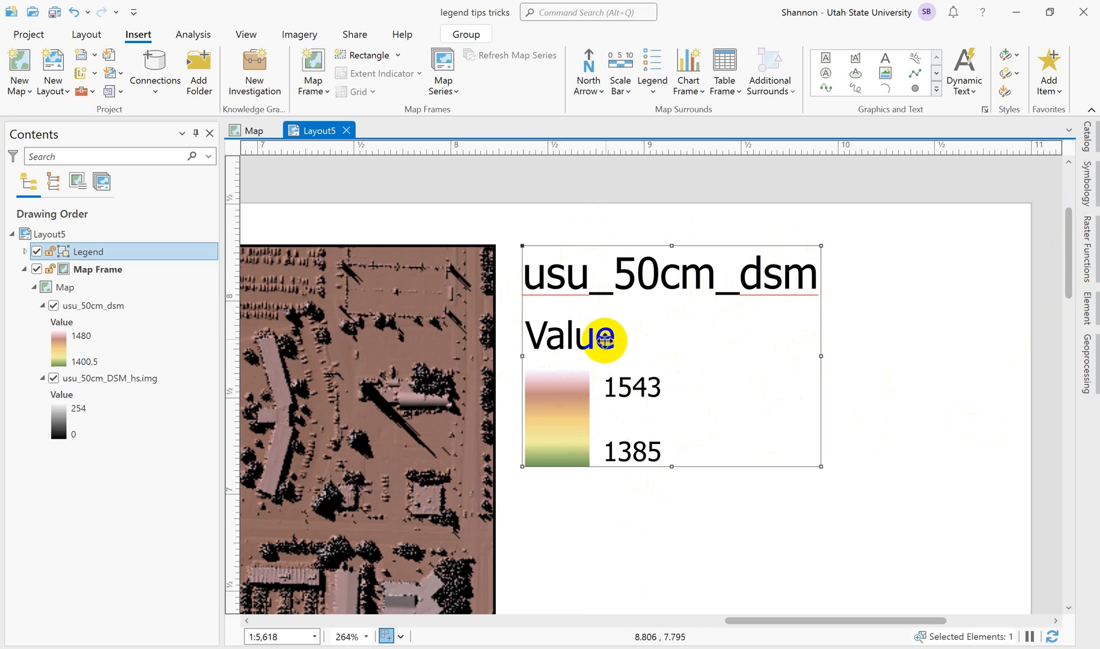
pyautogui.click(583, 334)
pyautogui.rightClick(583, 337)
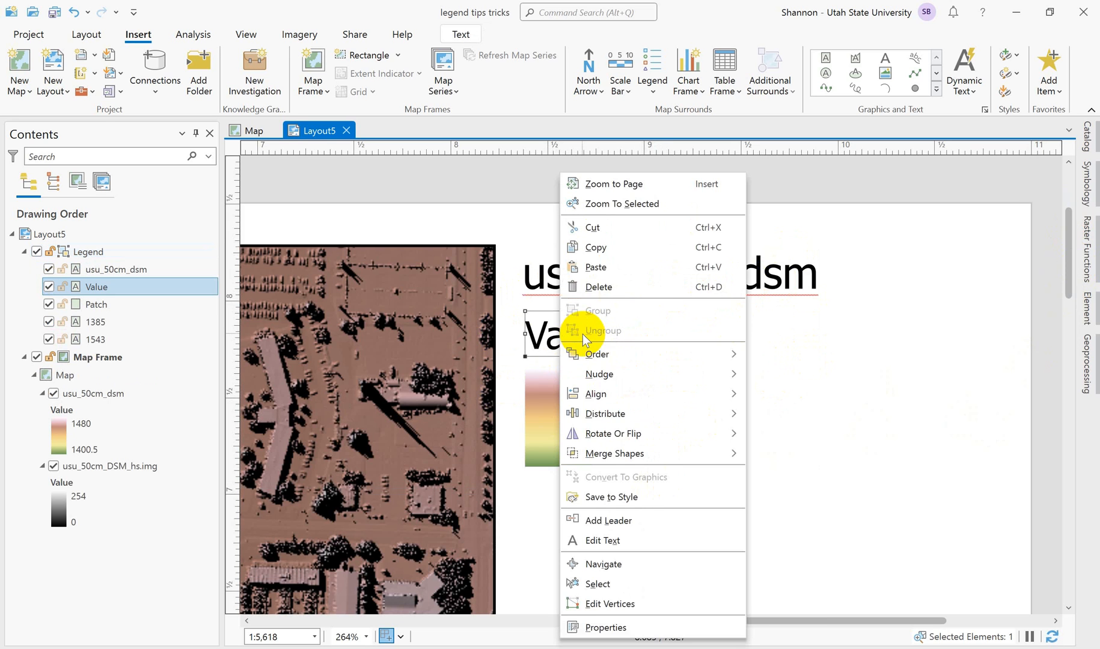
pyautogui.click(521, 272)
pyautogui.click(789, 464)
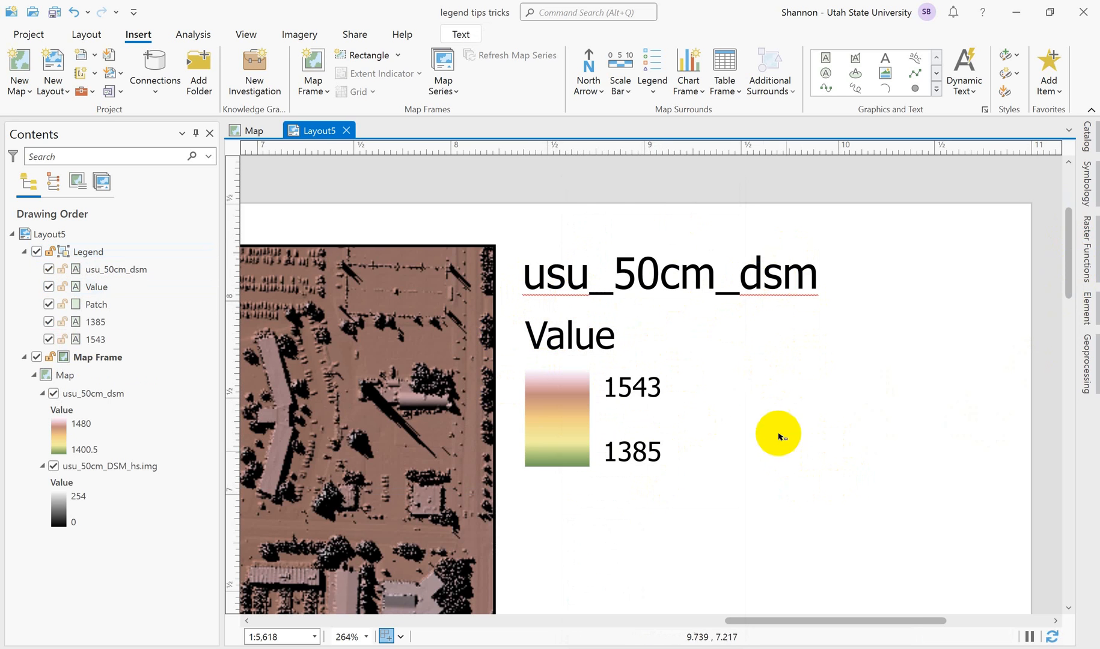
pyautogui.click(682, 269)
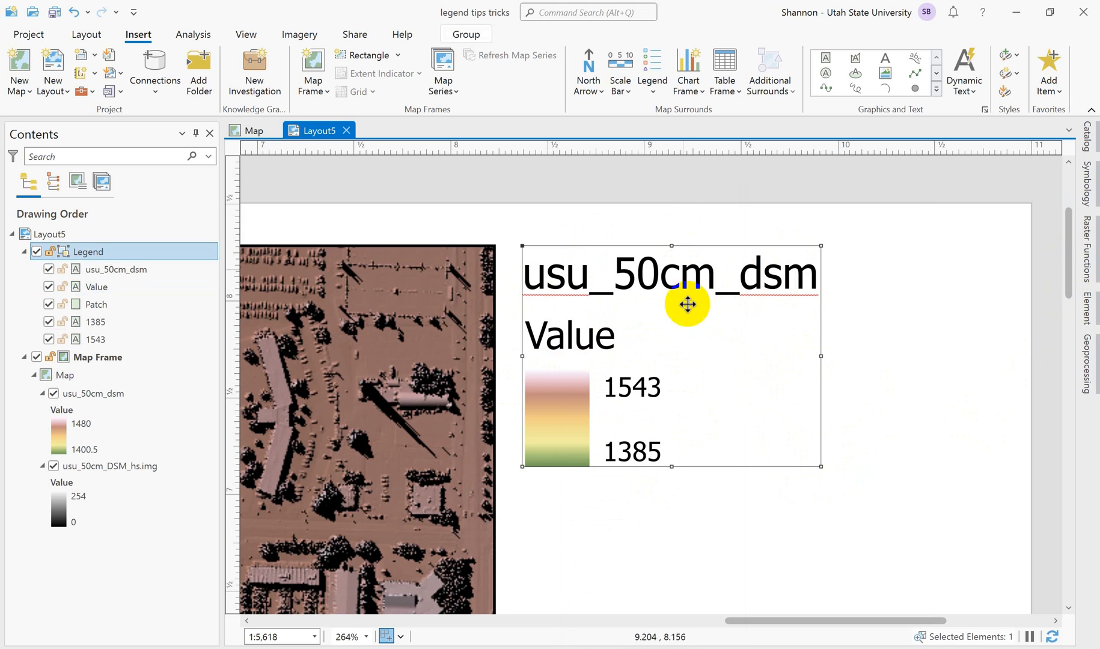
pyautogui.rightClick(680, 353)
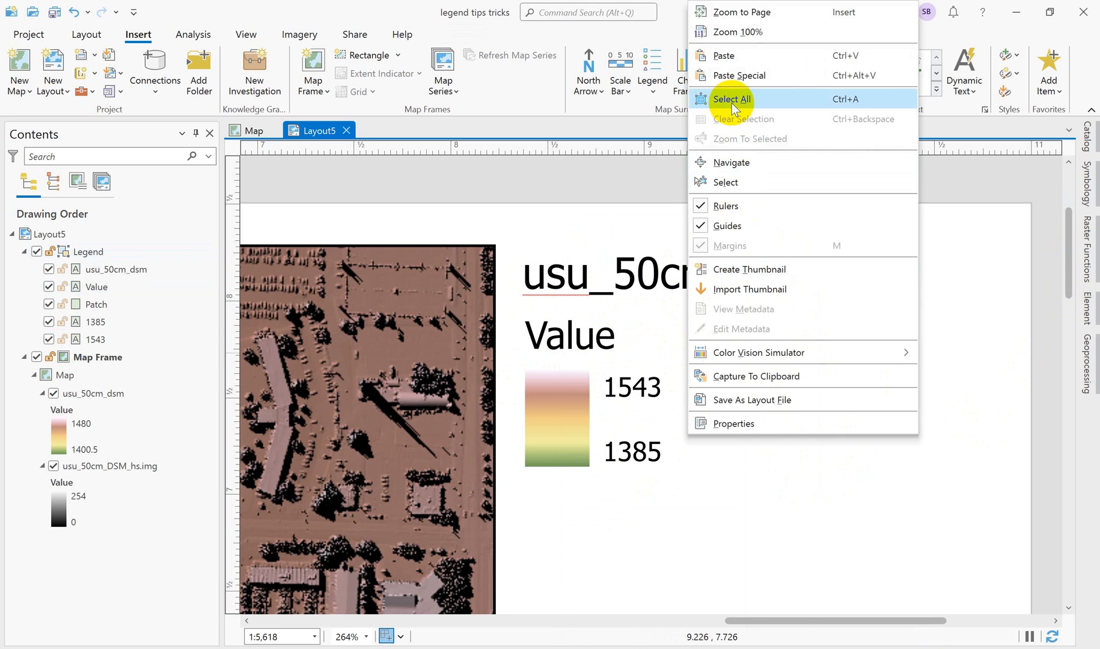
pyautogui.click(661, 330)
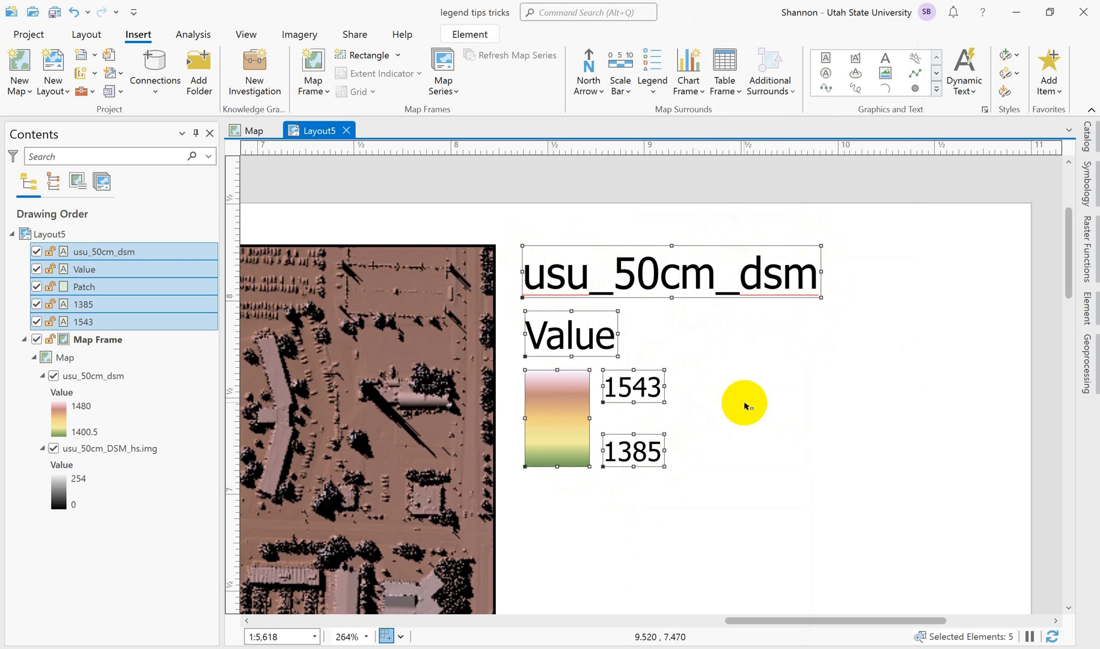
pyautogui.click(714, 405)
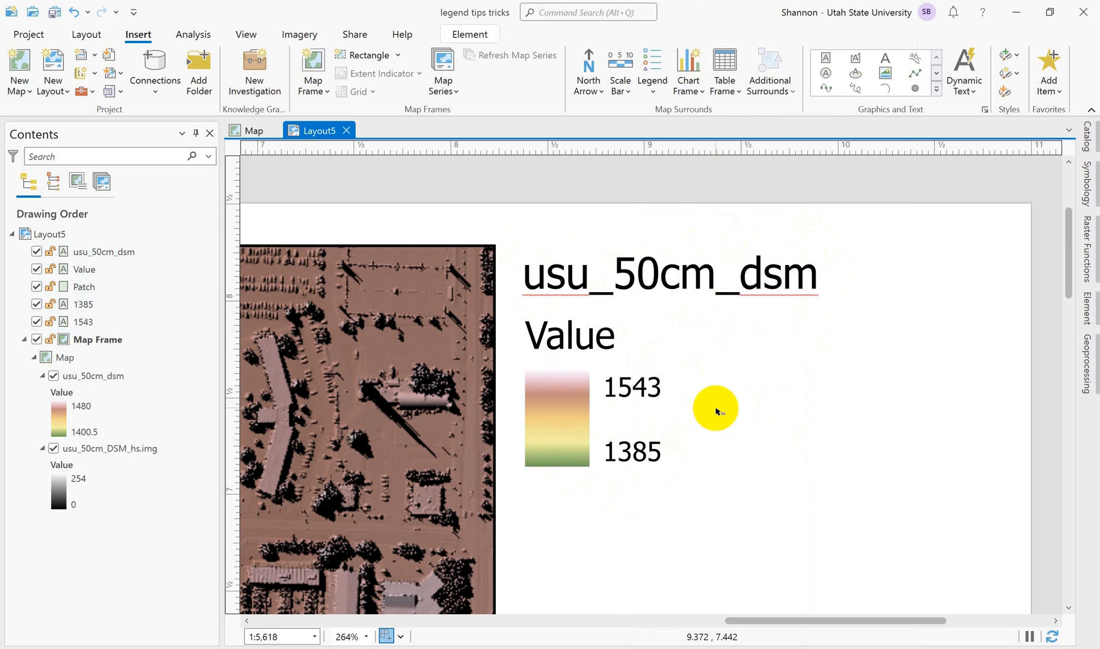
# - Delete the legend's "Value" text and change the usu_50cm_dsm heading to "USU elevations"
pyautogui.click(587, 340)
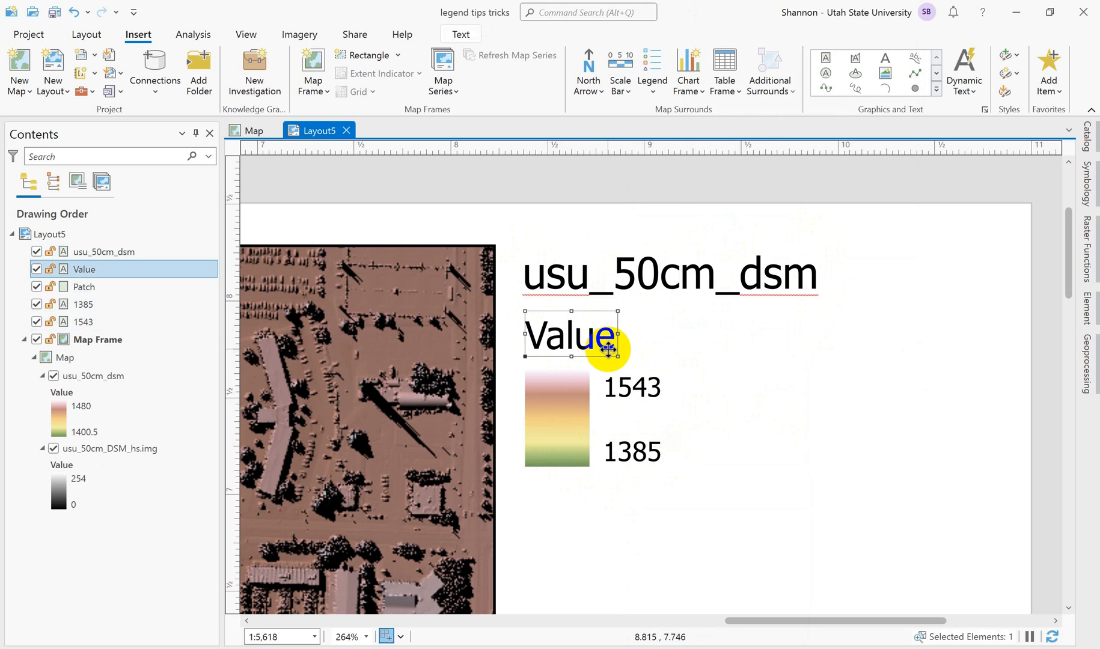
pyautogui.press('Delete')
pyautogui.click(627, 271)
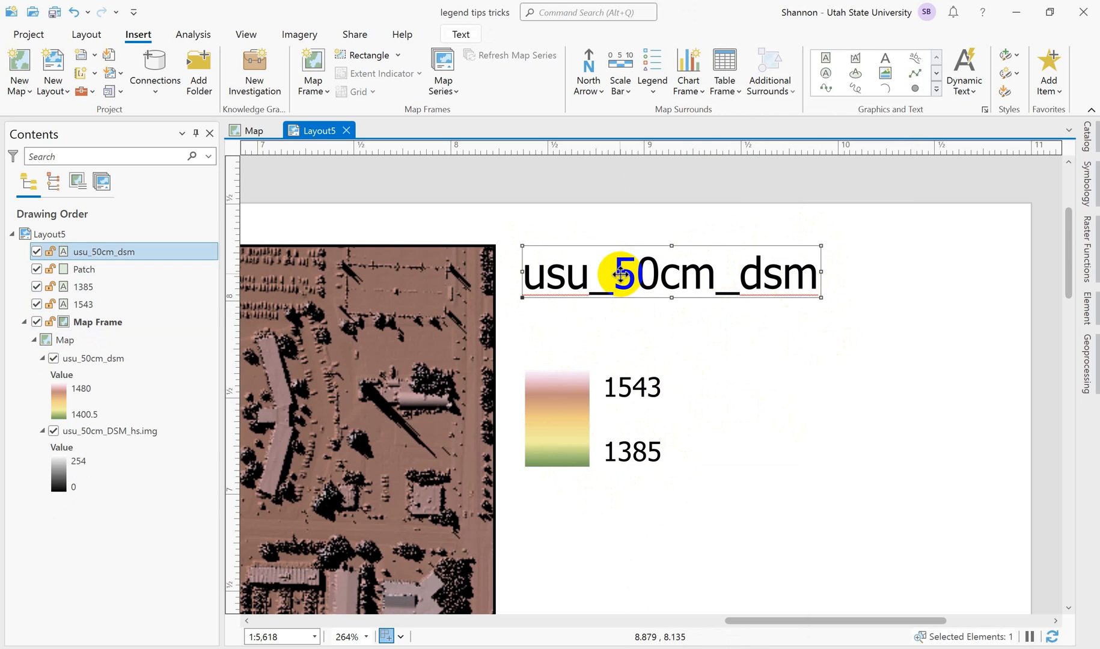
pyautogui.doubleClick(589, 272)
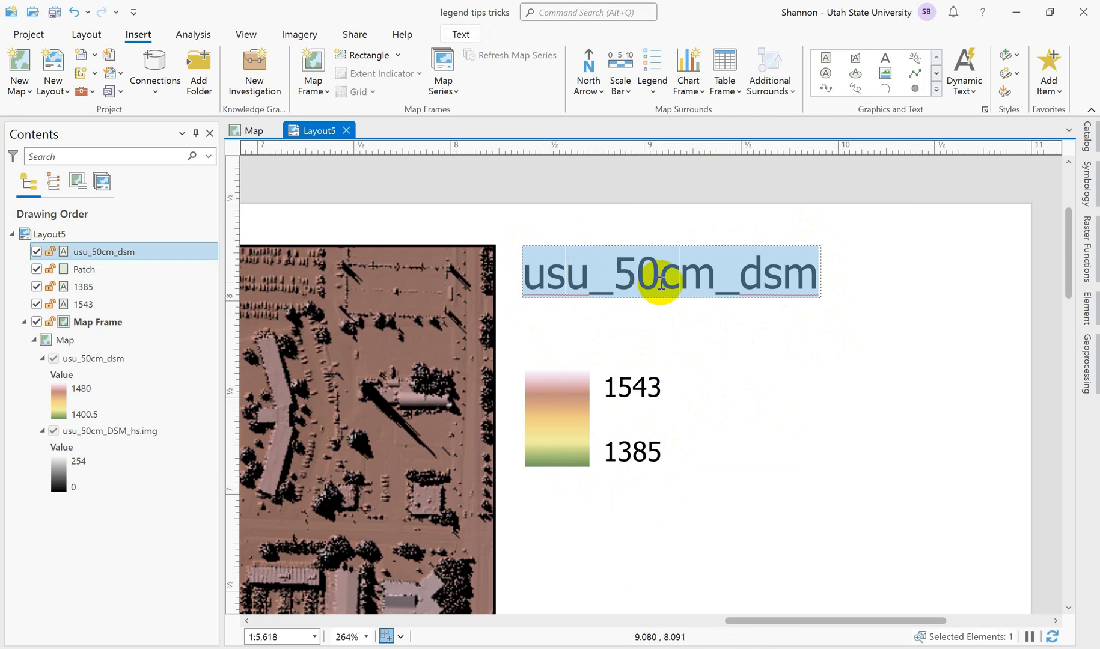
pyautogui.write('USU elevations')
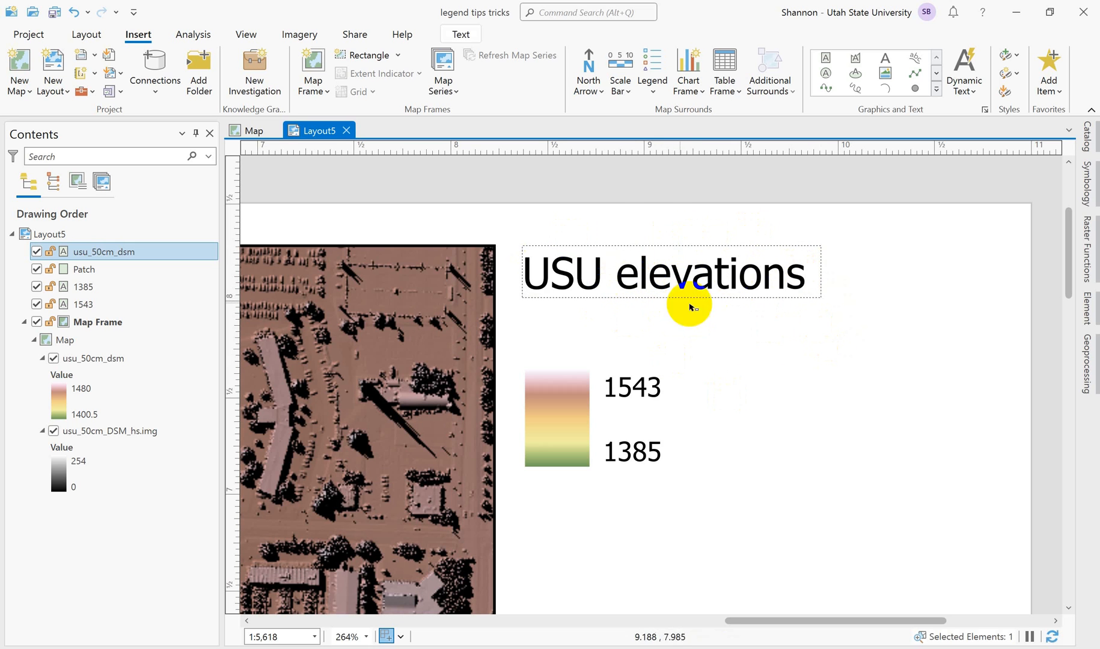
pyautogui.click(805, 355)
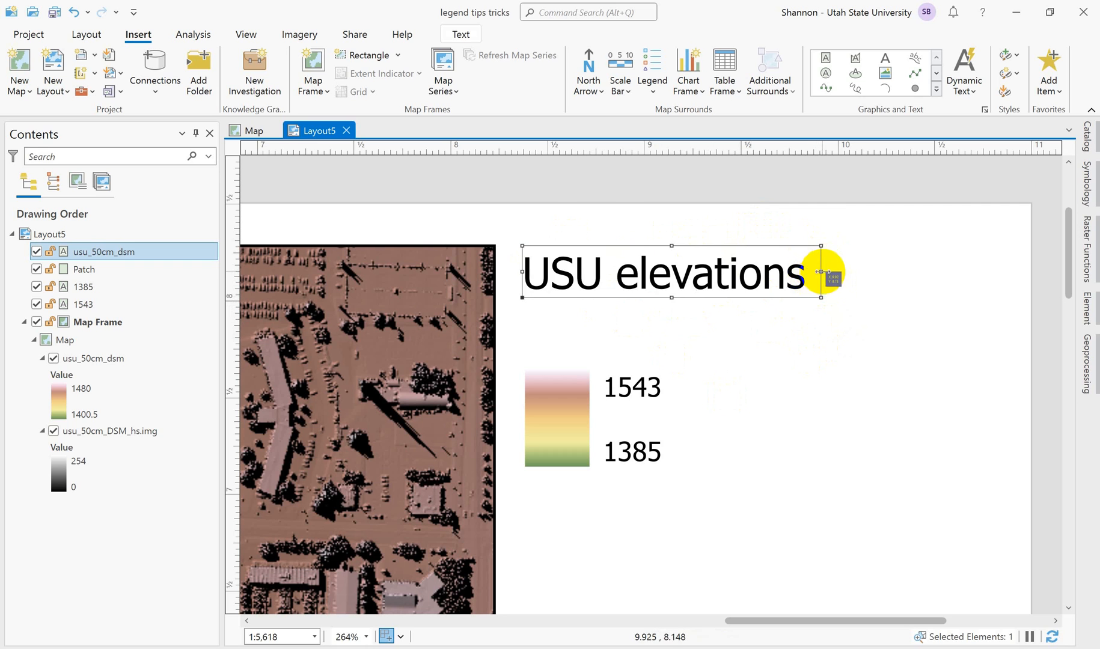
# - Narrow the legend heading's text box to cut off its second word and widen it again past the full title
pyautogui.moveTo(820, 272); pyautogui.dragTo(739, 278)
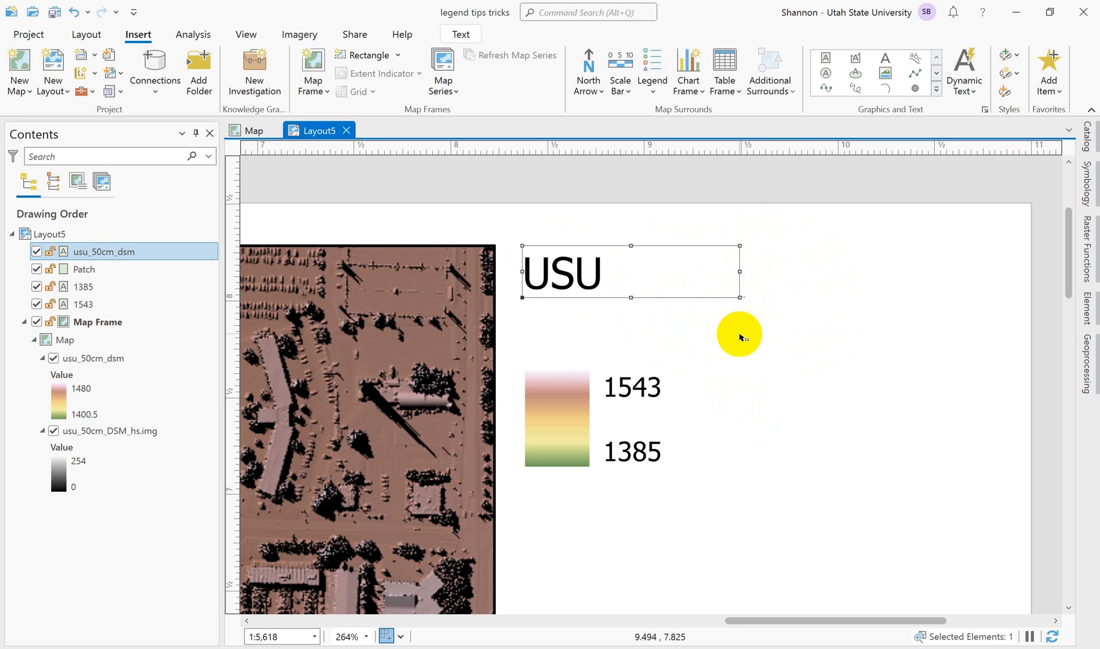
pyautogui.click(760, 317)
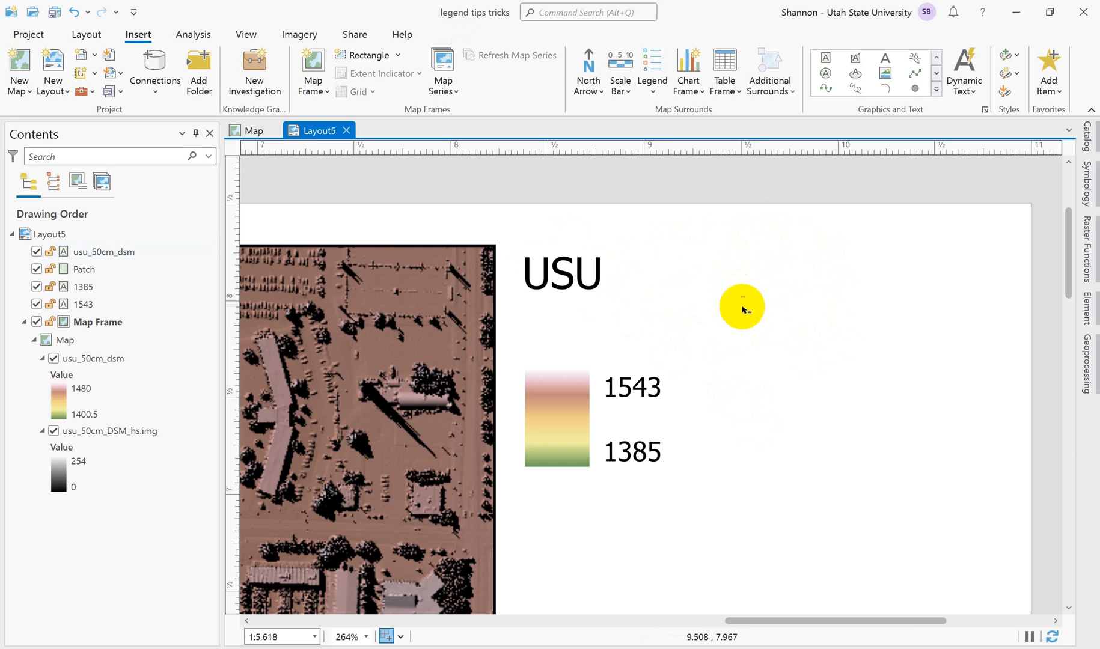
pyautogui.click(691, 280)
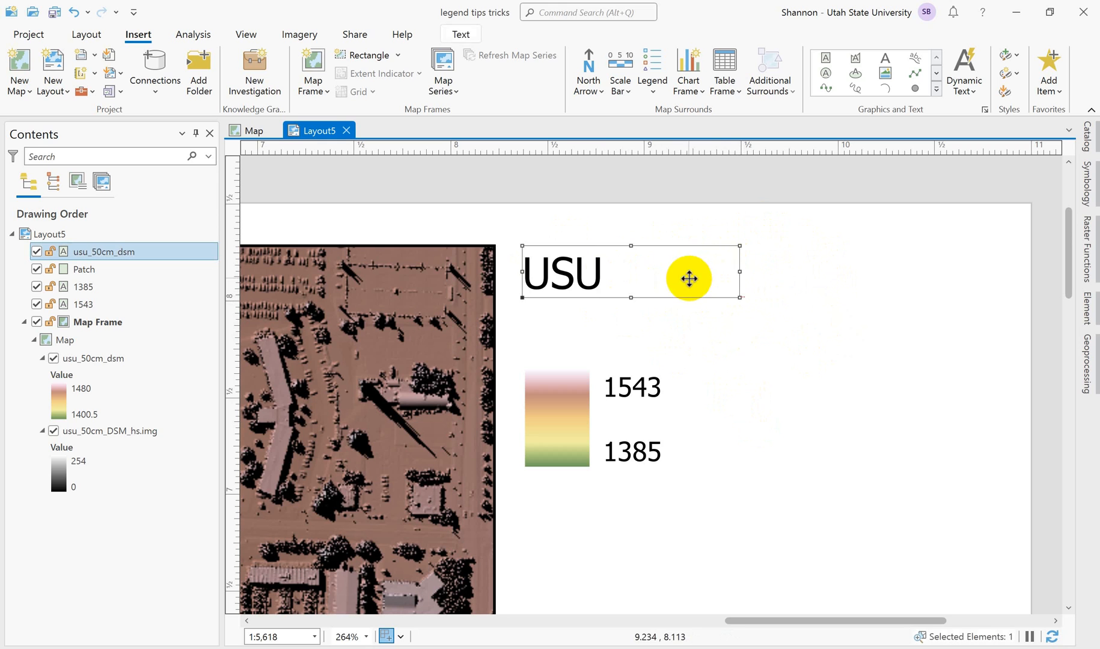
pyautogui.moveTo(740, 272); pyautogui.dragTo(874, 272)
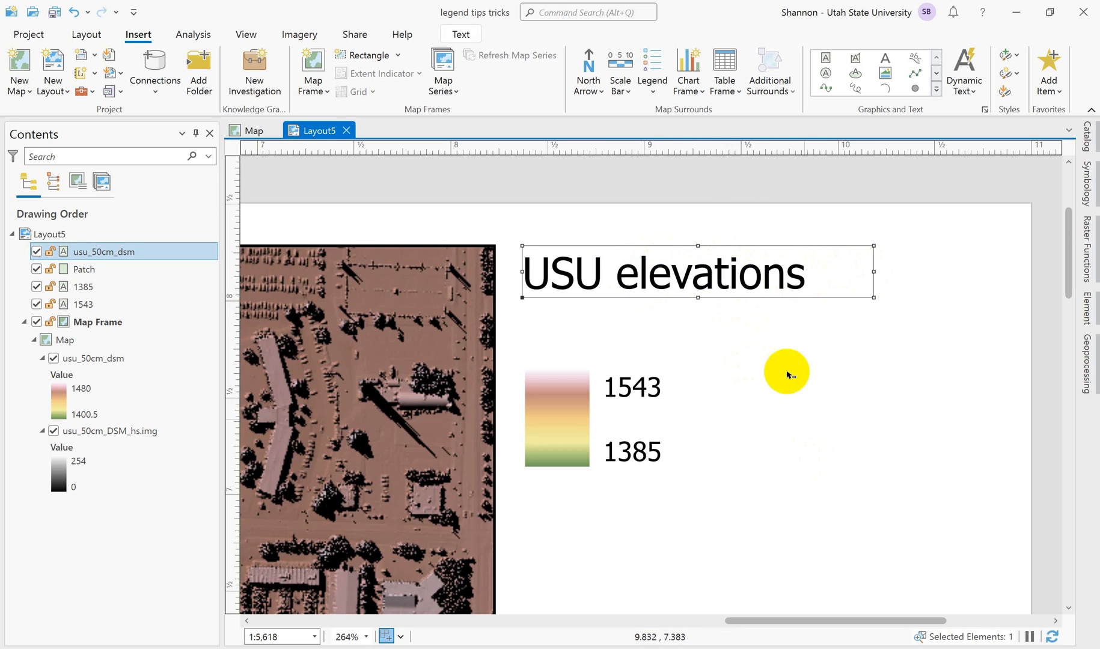
pyautogui.doubleClick(760, 278)
pyautogui.press('Escape')
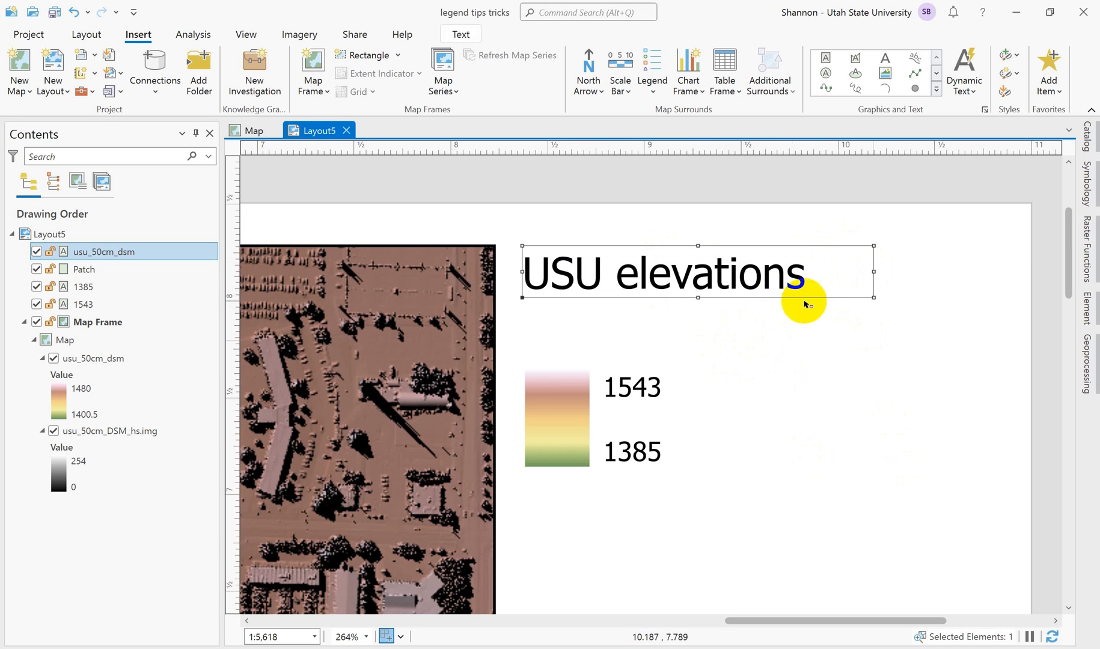
# - Set the "USU elevations" heading's text size to 20 pt and enlarge its text box to fit the title
pyautogui.click(1093, 312)
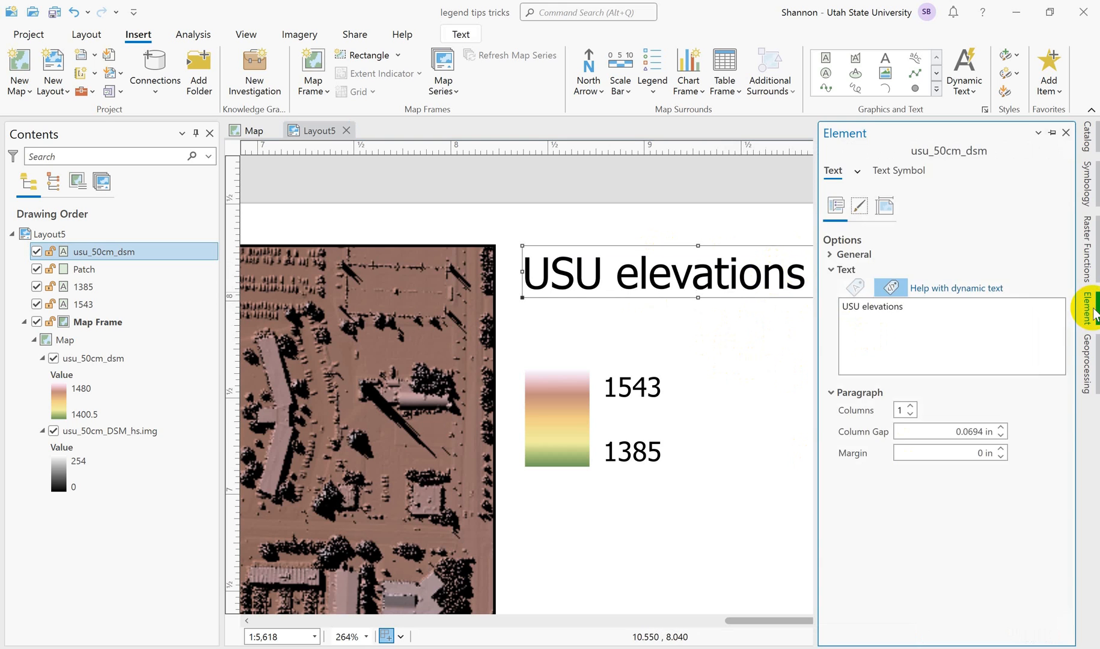
pyautogui.click(900, 171)
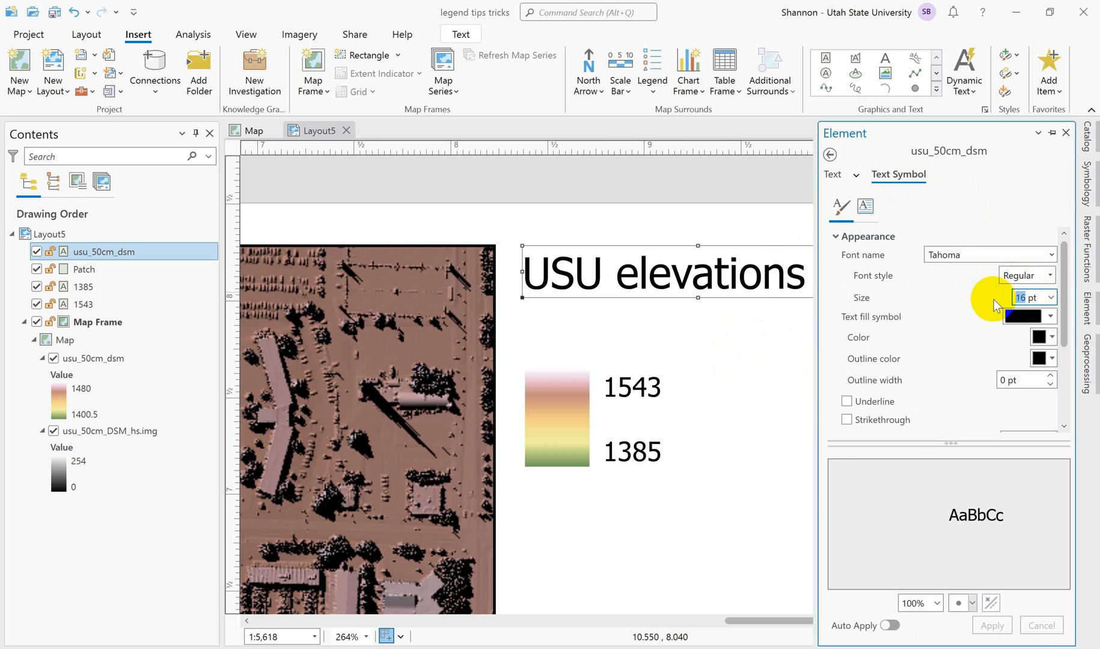
pyautogui.write('20')
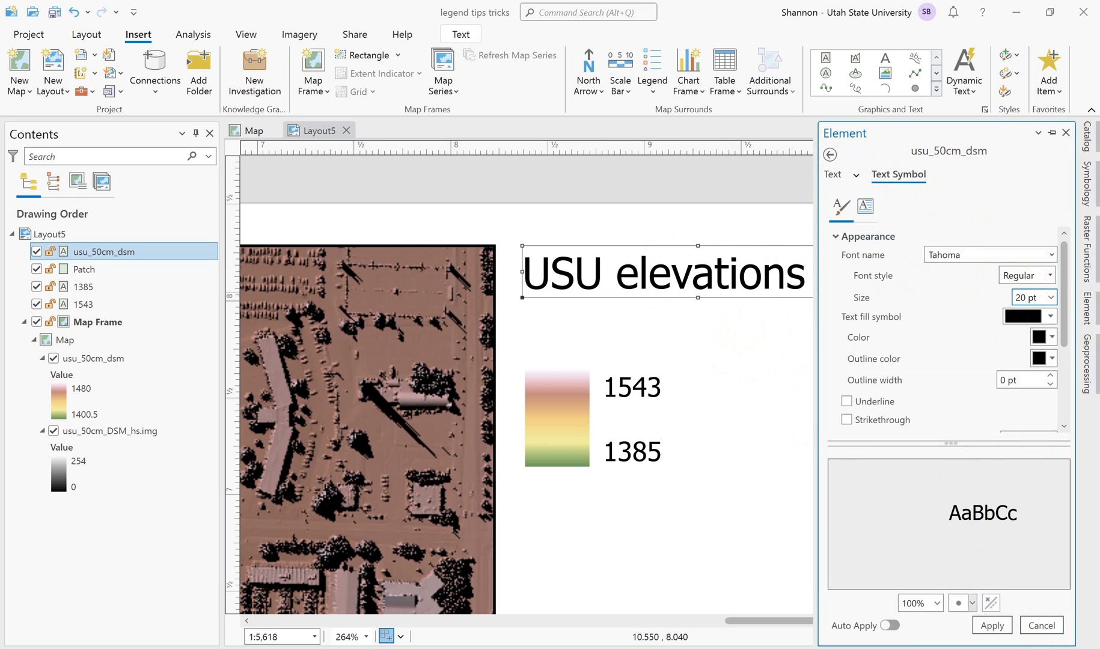
pyautogui.click(991, 626)
pyautogui.click(735, 384)
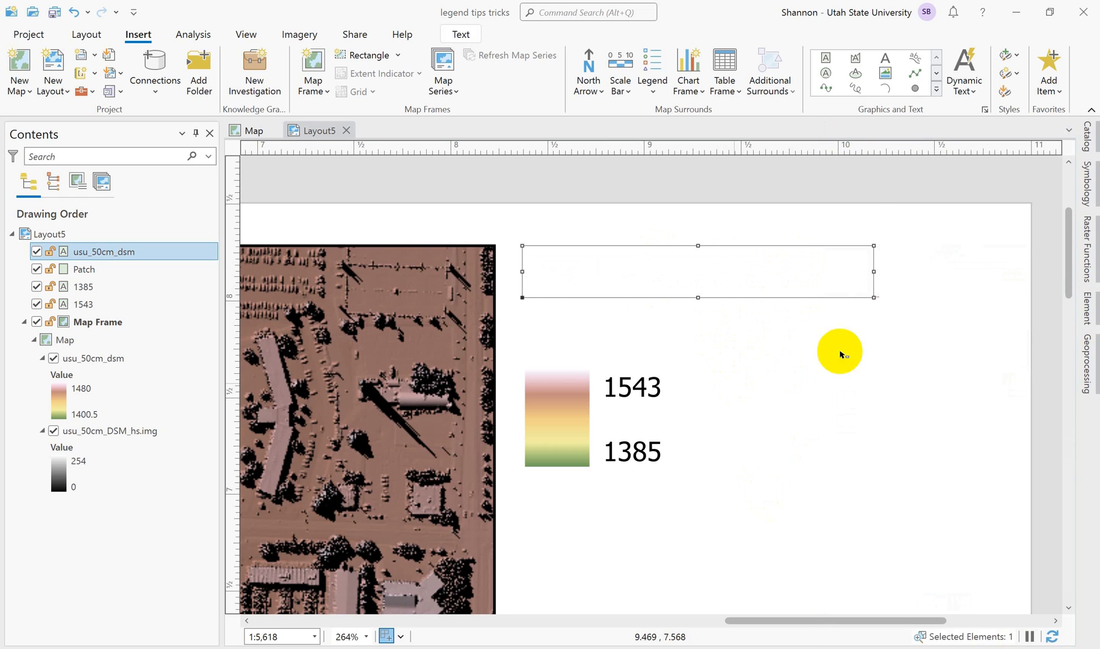
pyautogui.click(597, 367)
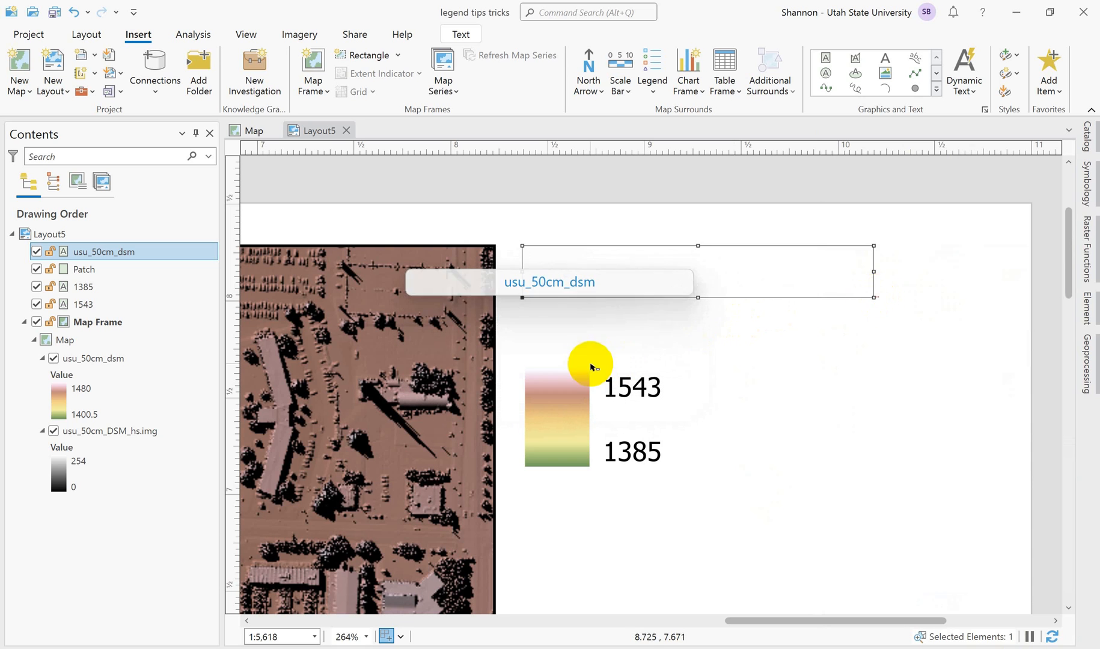
pyautogui.moveTo(873, 297); pyautogui.dragTo(911, 321)
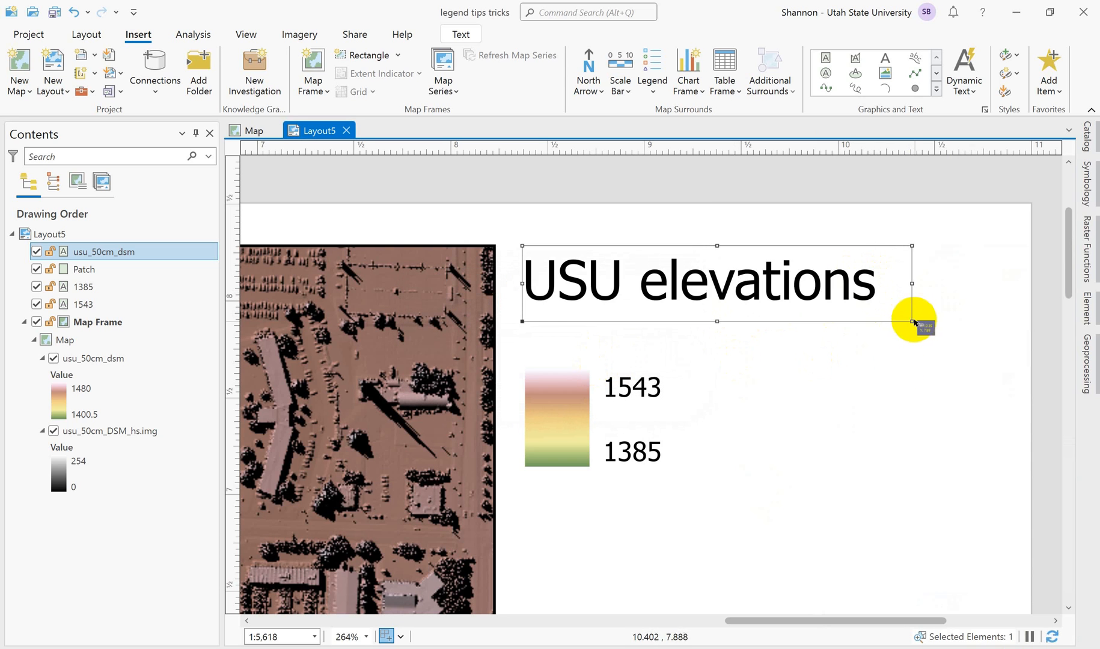
pyautogui.click(894, 385)
# - Stretch the color ramp patch upward to just below the heading and downward well past the 1385 label
pyautogui.click(570, 418)
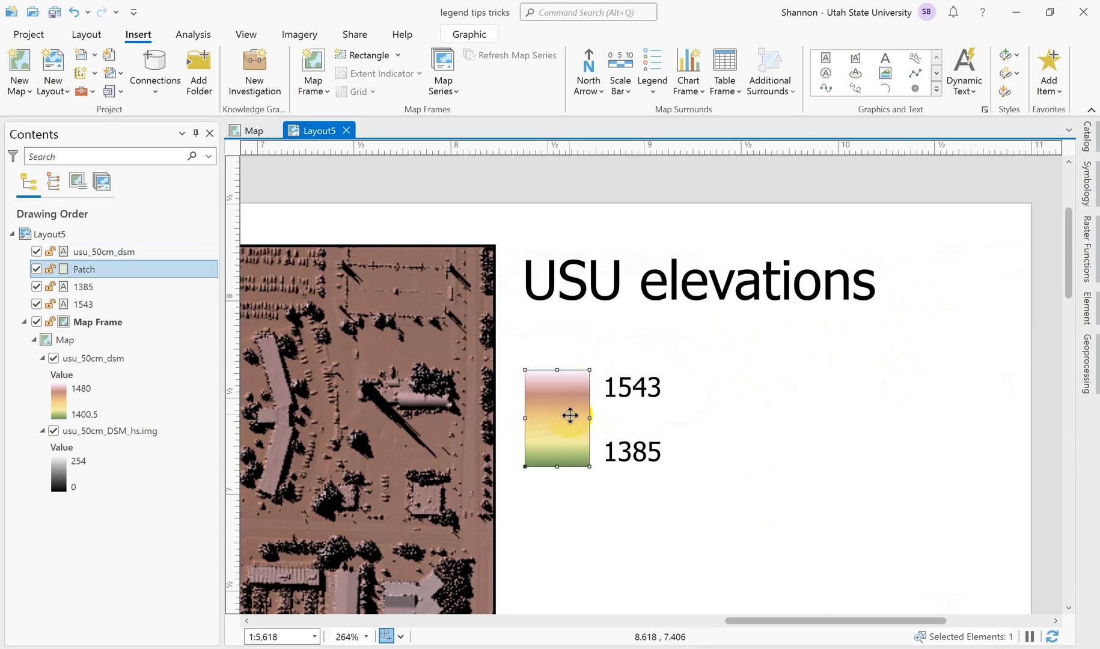
pyautogui.moveTo(557, 369); pyautogui.dragTo(555, 322)
pyautogui.click(554, 325)
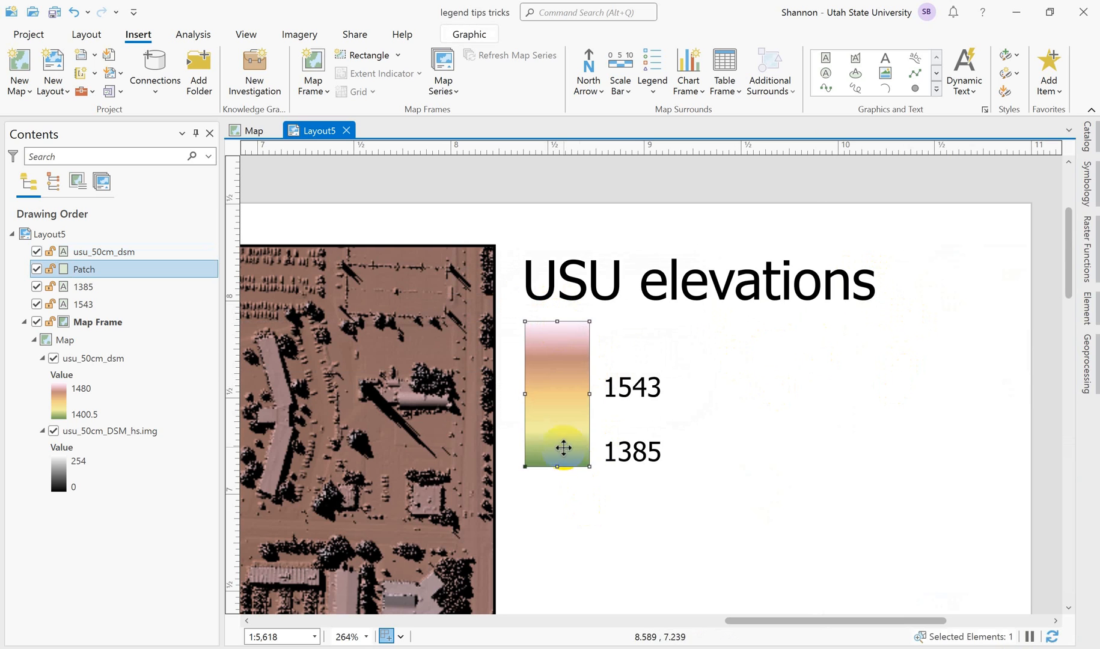
pyautogui.moveTo(558, 466); pyautogui.dragTo(557, 553)
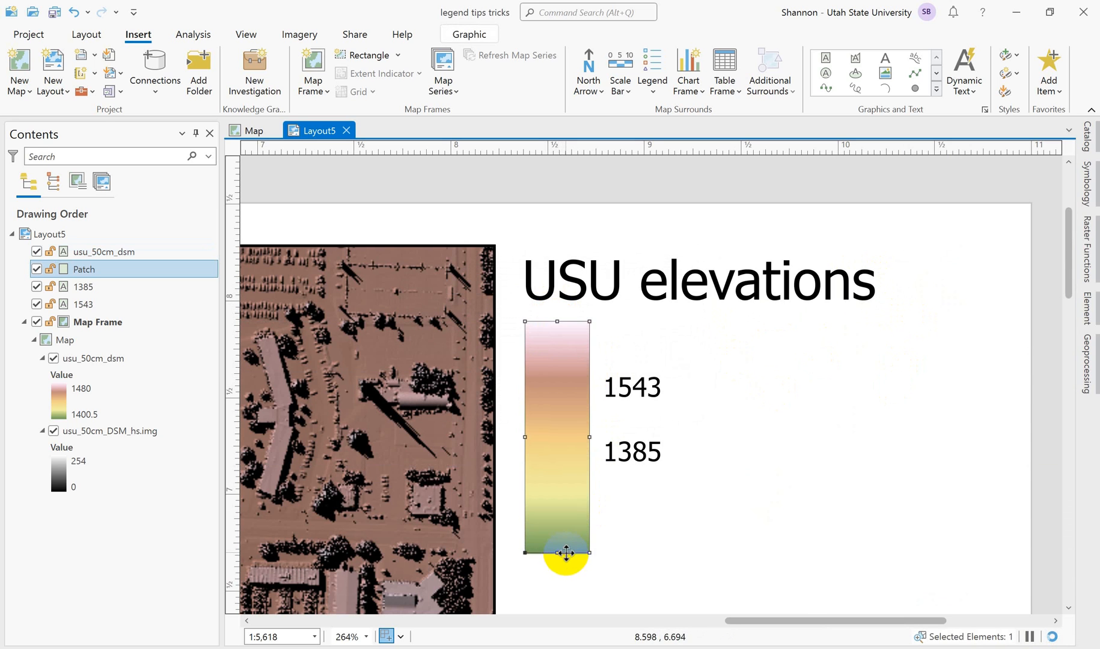
# - Move the 1543 label beside the color ramp's upper end and the 1385 label beside its lower end
pyautogui.click(625, 401)
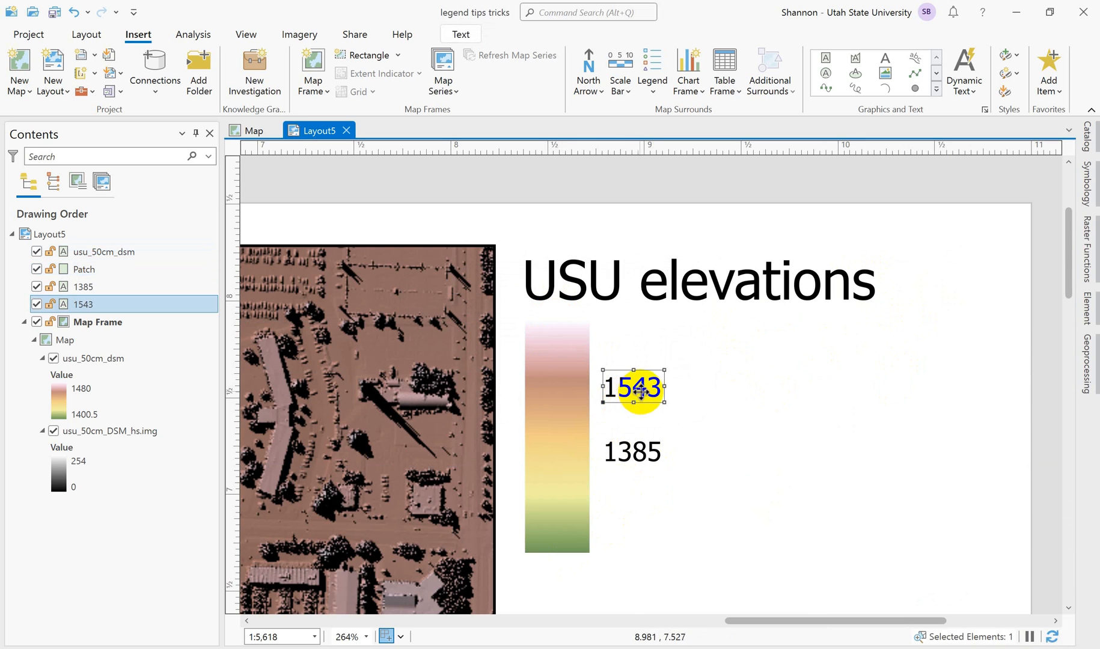
pyautogui.moveTo(640, 386); pyautogui.dragTo(635, 341)
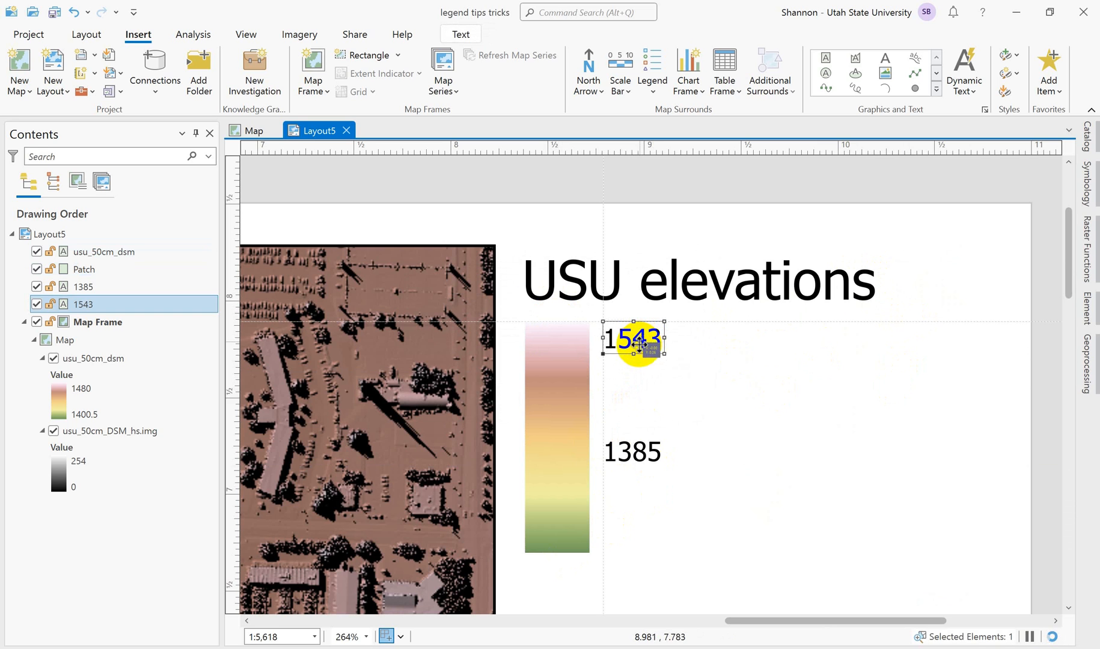
pyautogui.click(640, 448)
pyautogui.moveTo(641, 448); pyautogui.dragTo(649, 535)
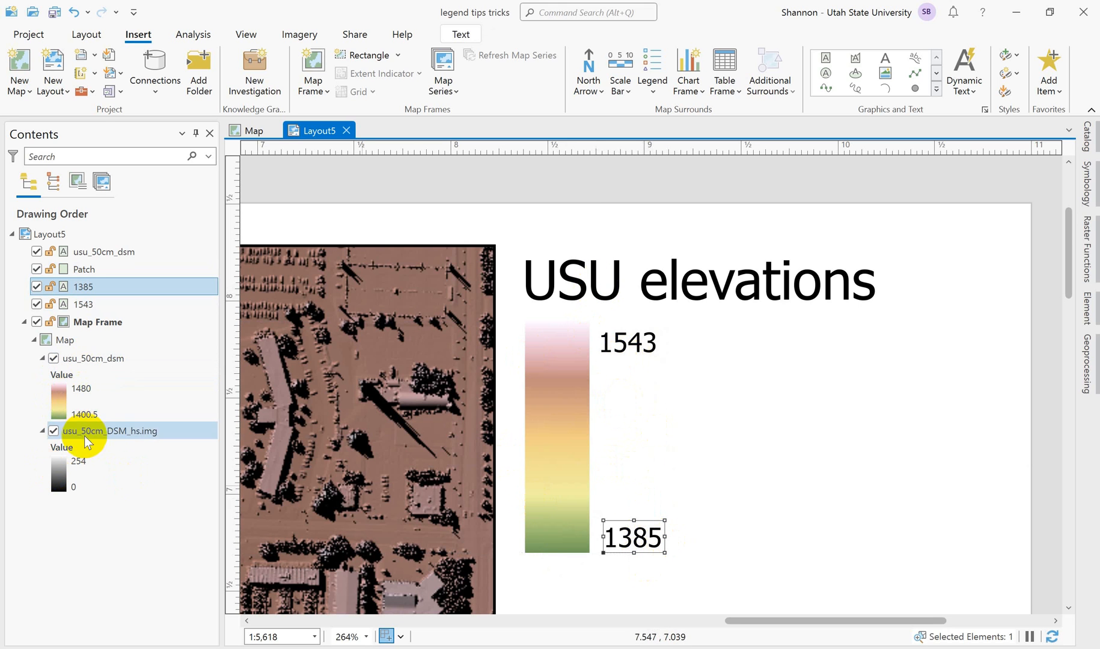
# - Change the 1543 label's text to 1480 and align the label with the color ramp's upper edge
pyautogui.click(635, 345)
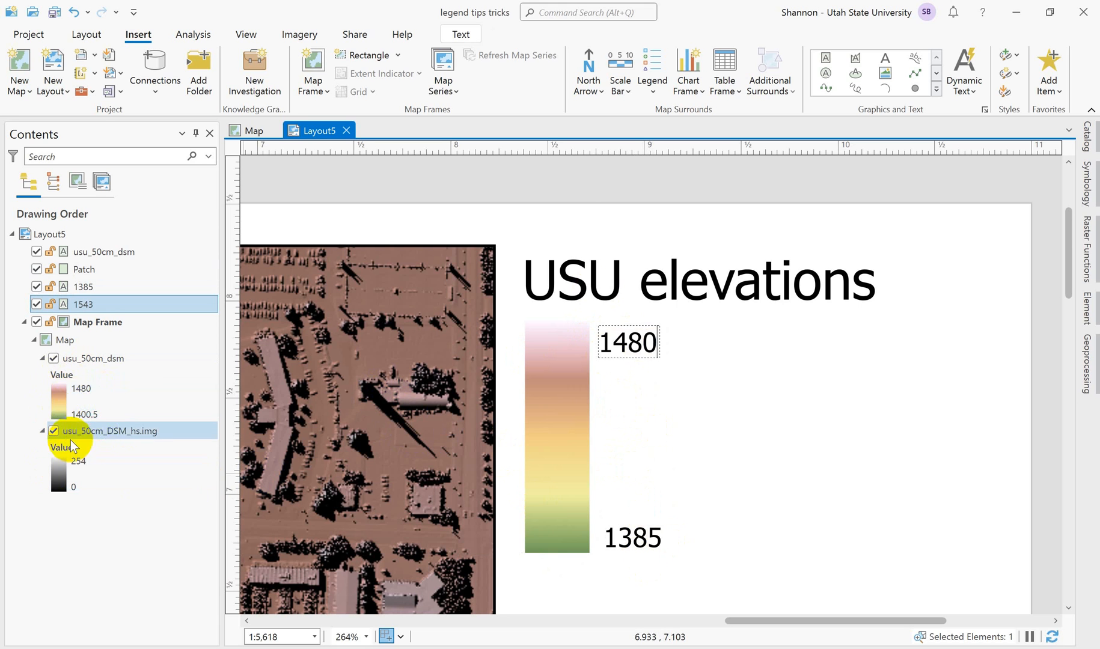
pyautogui.moveTo(613, 344); pyautogui.dragTo(637, 348)
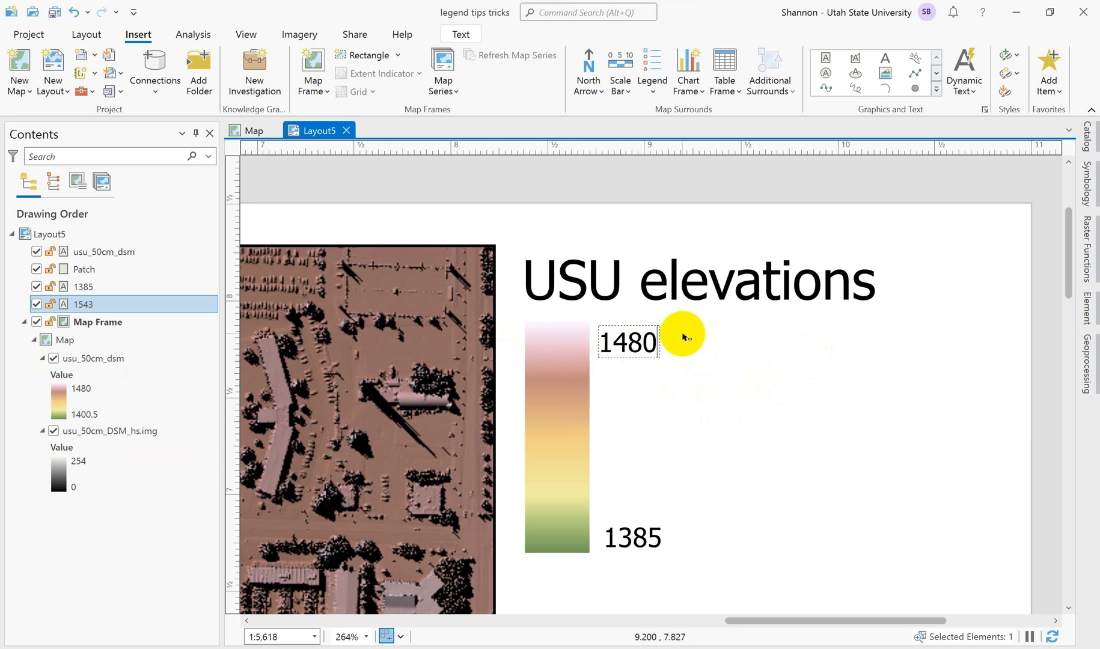
pyautogui.click(627, 344)
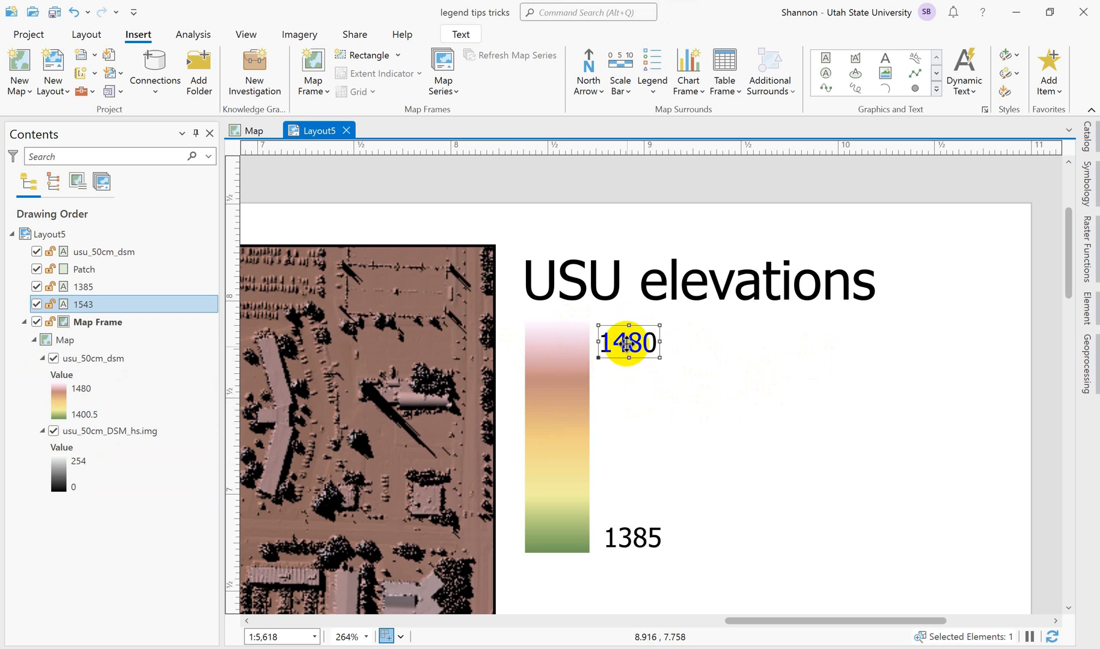
pyautogui.moveTo(626, 343); pyautogui.dragTo(629, 339)
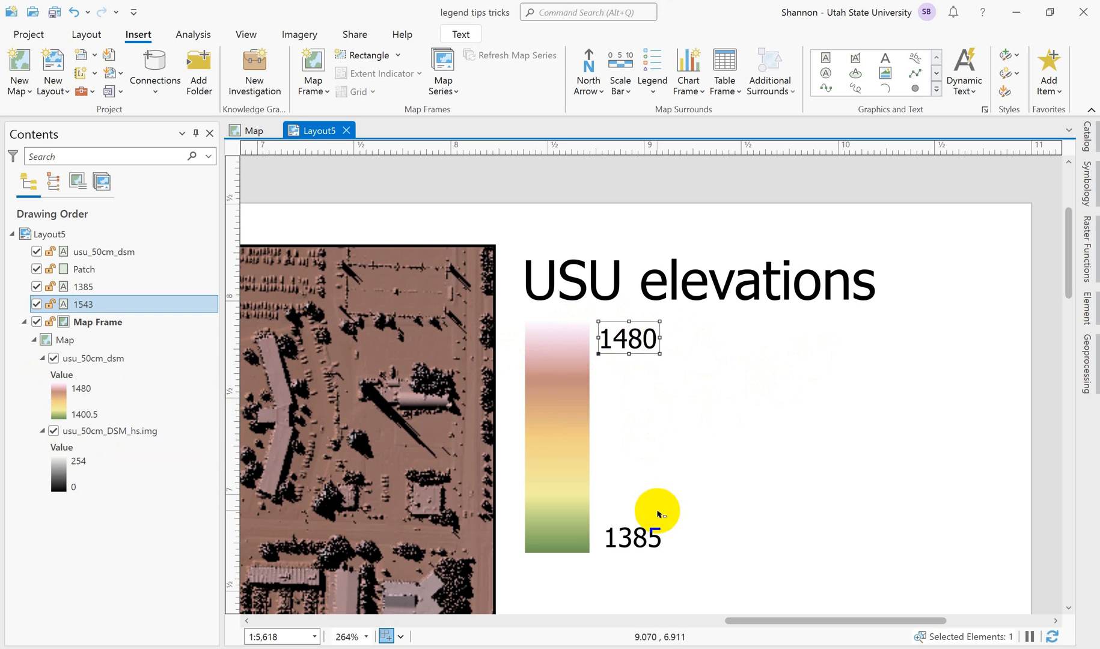
# - Change the 1385 label's text to "1400 meters" and widen its text box to fit
pyautogui.click(643, 541)
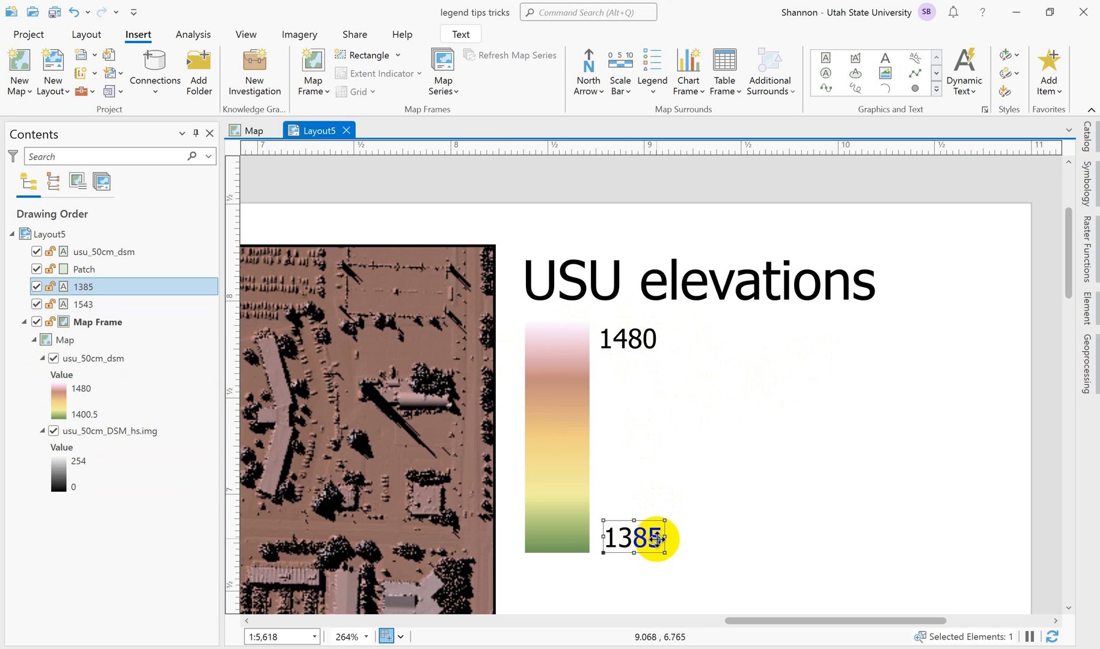
pyautogui.doubleClick(635, 536)
pyautogui.write('1400')
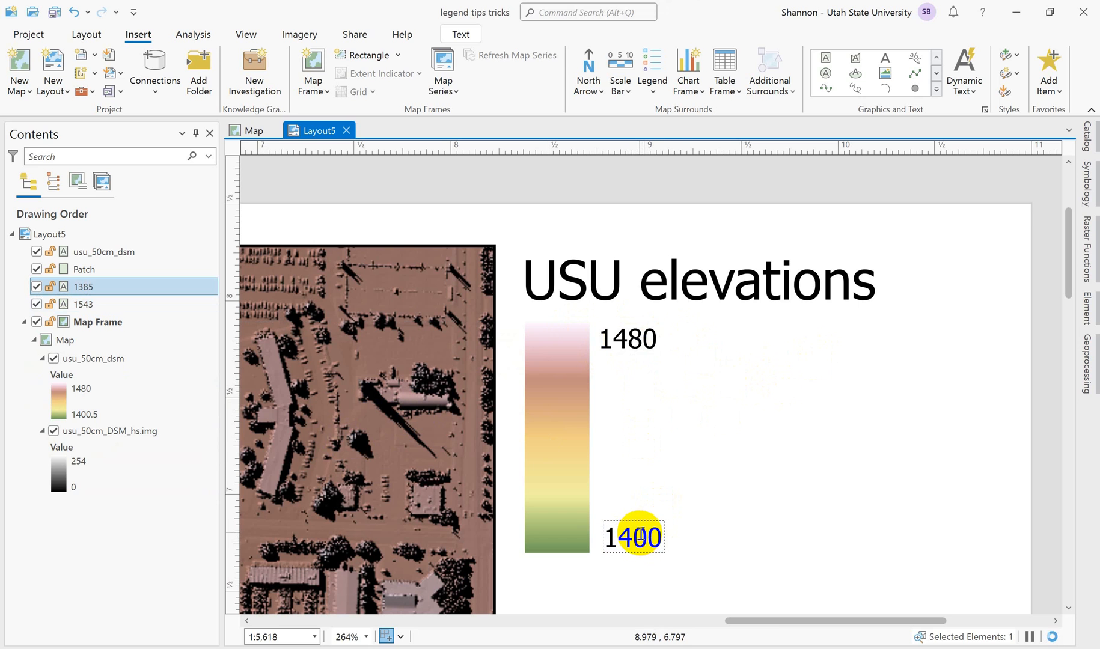
pyautogui.click(650, 620)
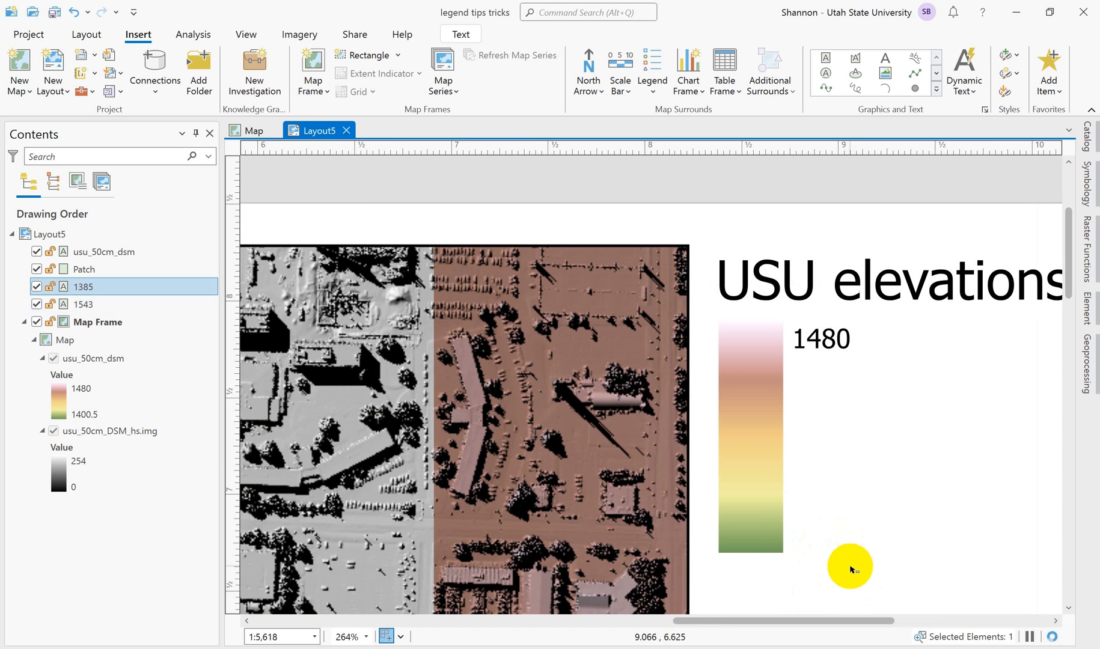
pyautogui.moveTo(850, 568); pyautogui.dragTo(857, 532)
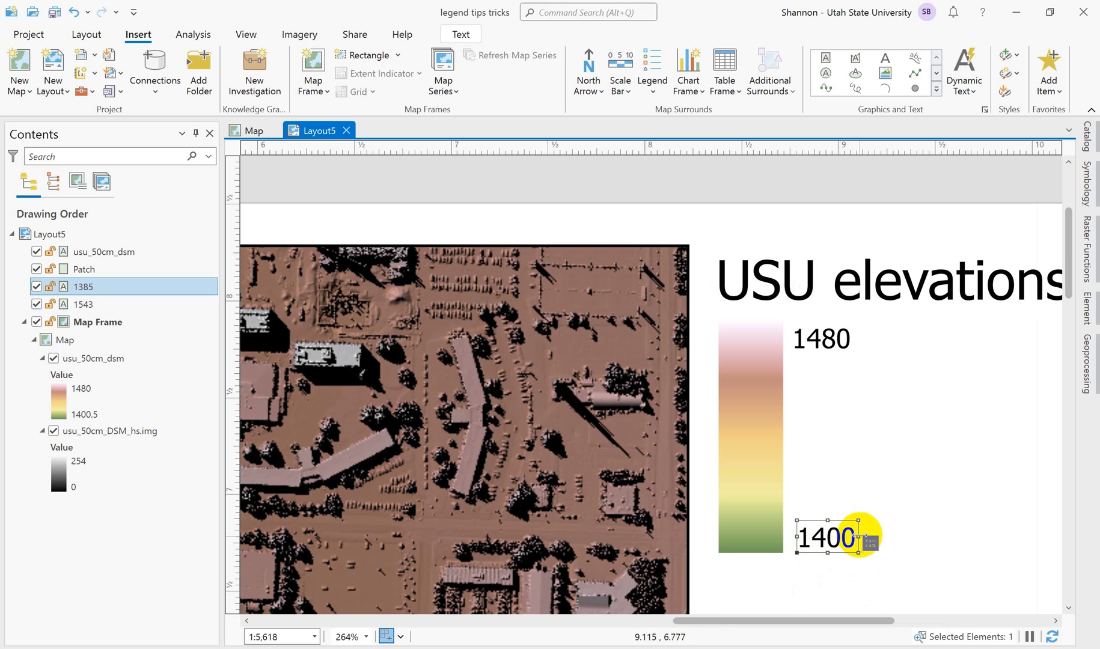
pyautogui.moveTo(859, 535); pyautogui.dragTo(983, 536)
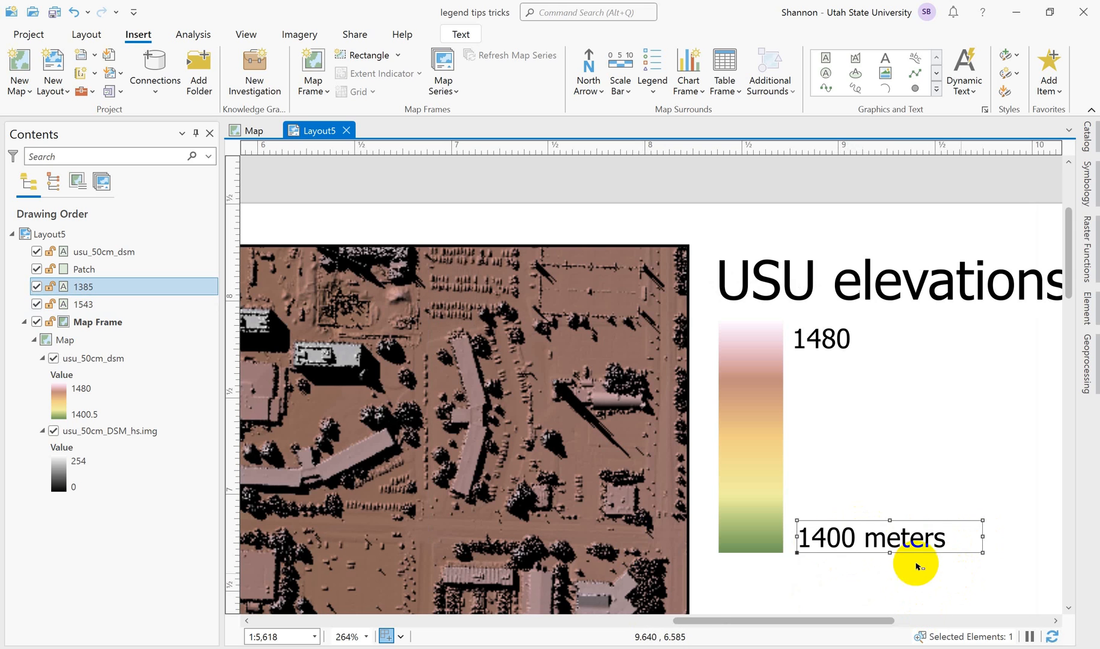
pyautogui.click(883, 575)
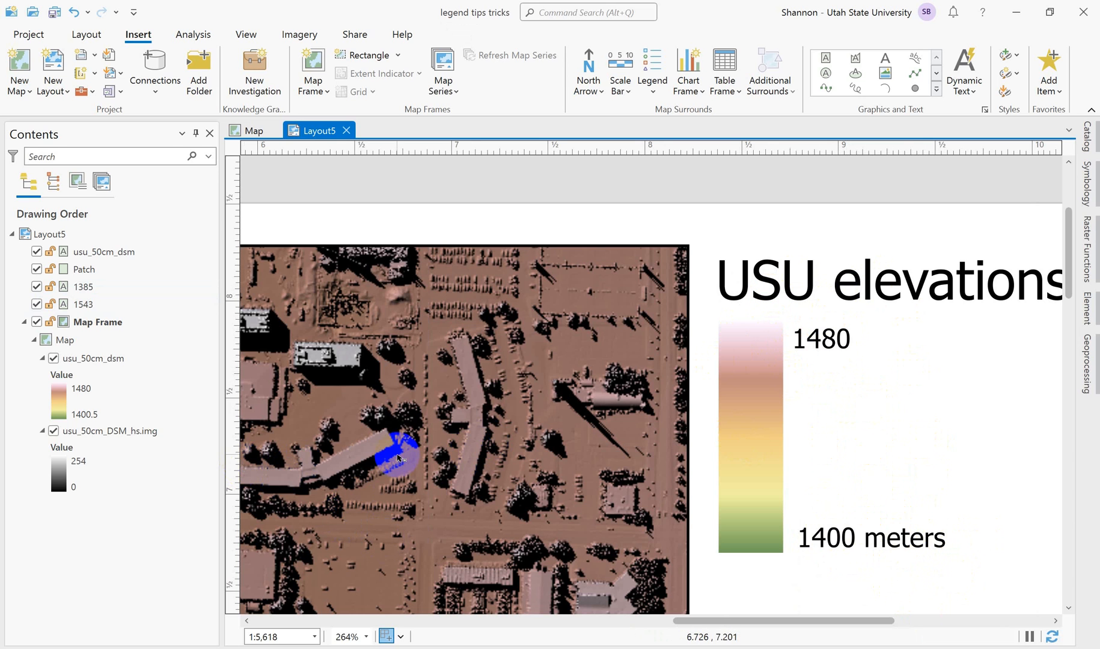
# - View the full layout page, then identify the elevation at the Old Main building in the map view
pyautogui.scroll(-6, 420, 432)
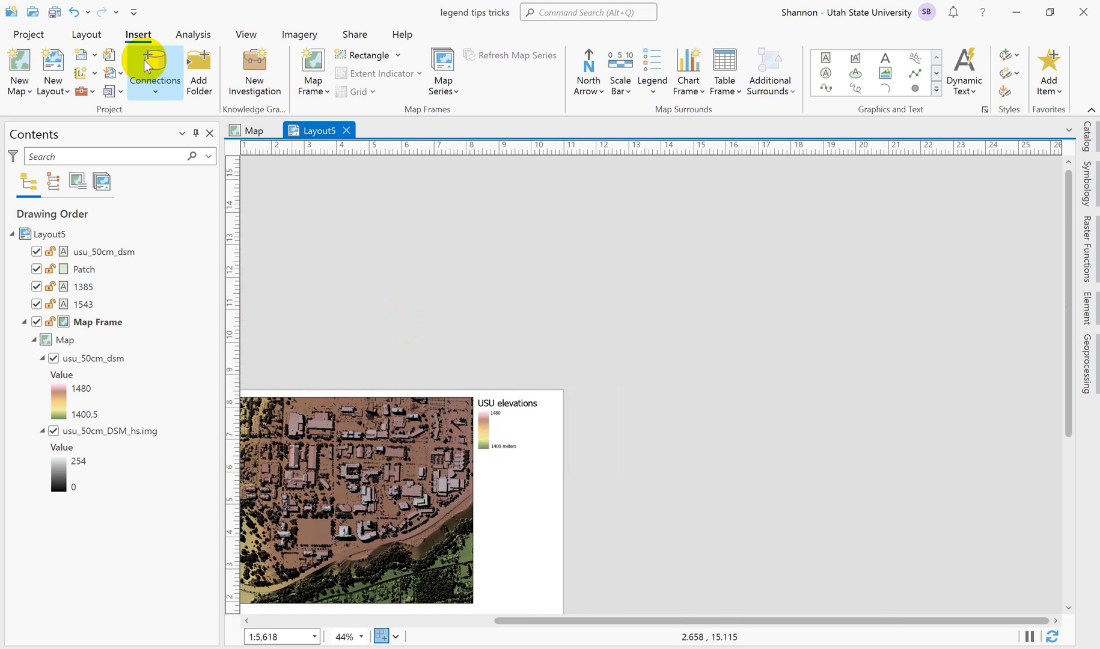
pyautogui.click(87, 34)
pyautogui.click(137, 54)
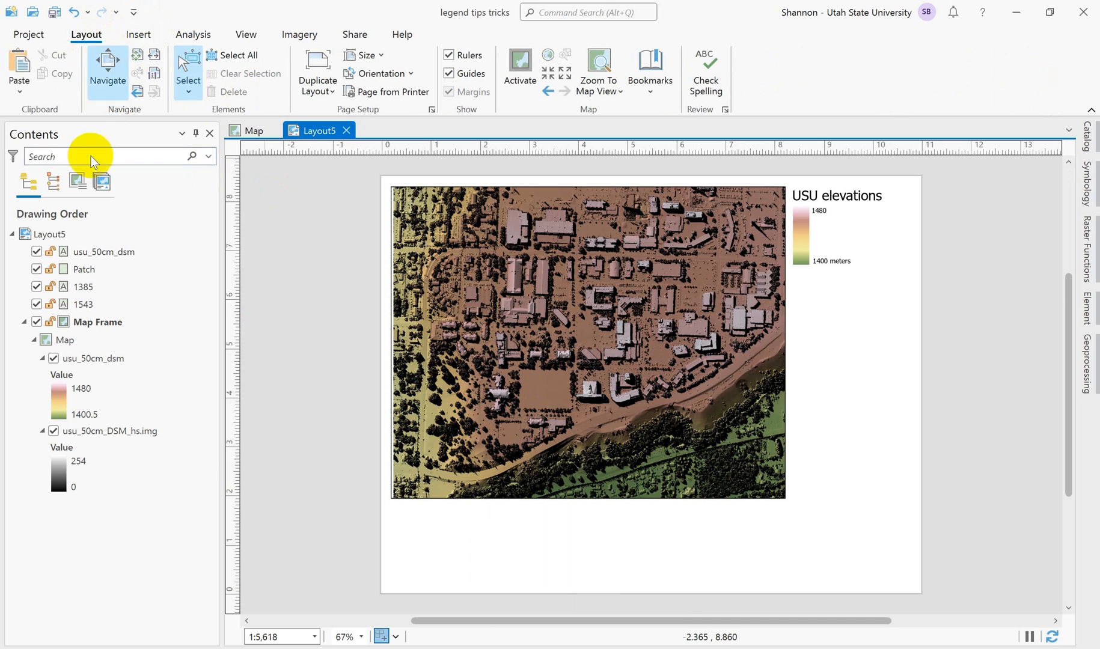
pyautogui.click(254, 133)
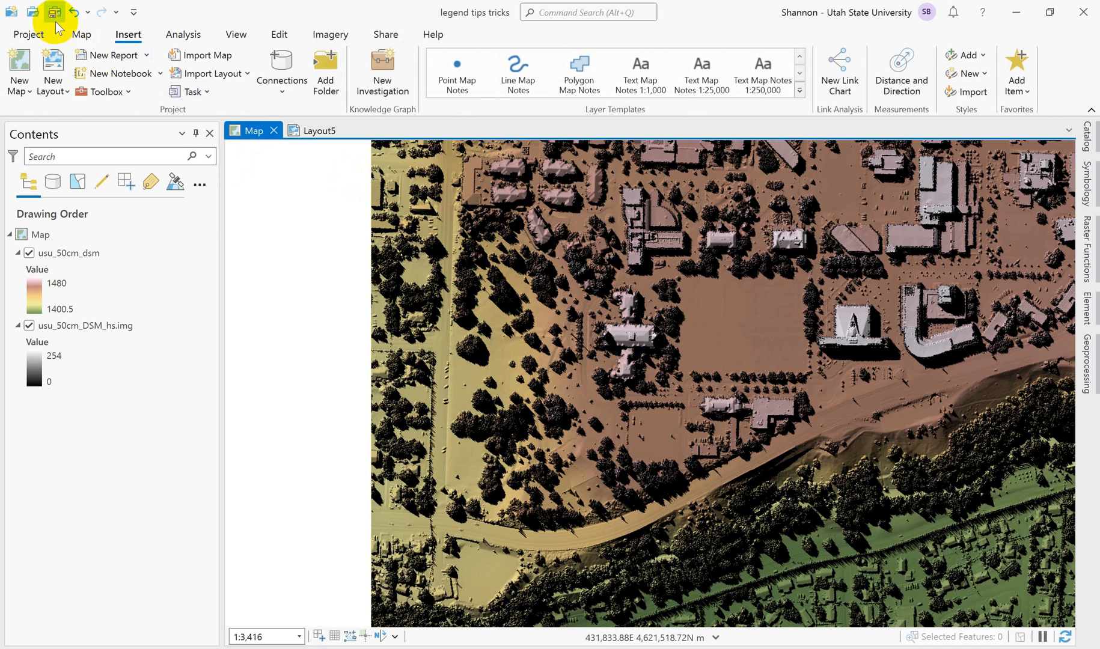
pyautogui.click(82, 35)
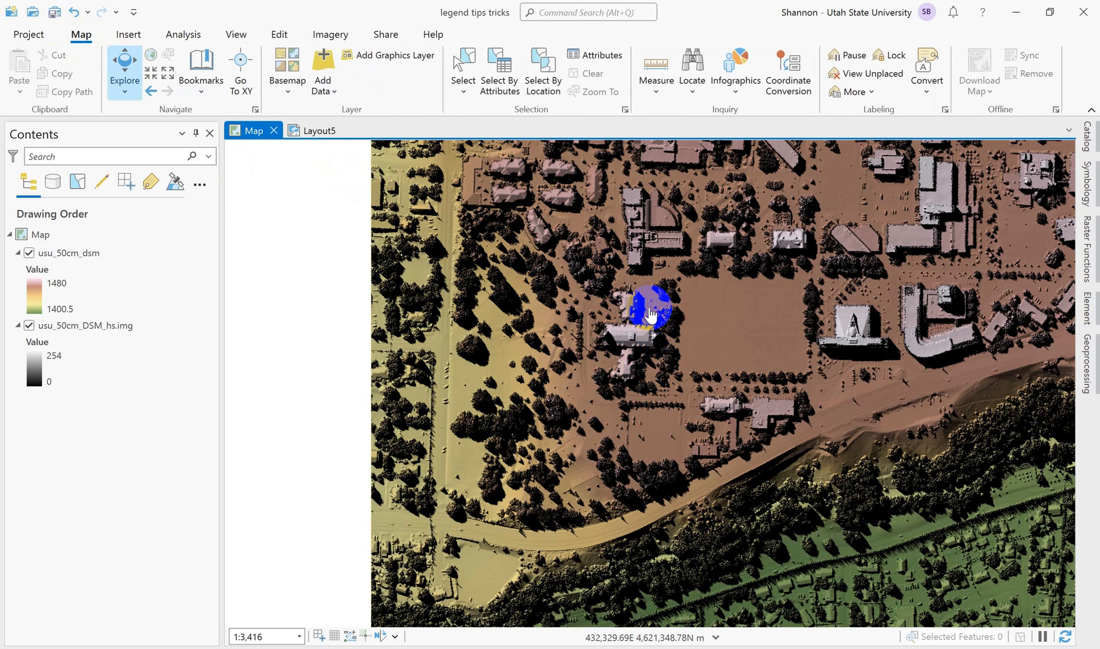
pyautogui.click(649, 314)
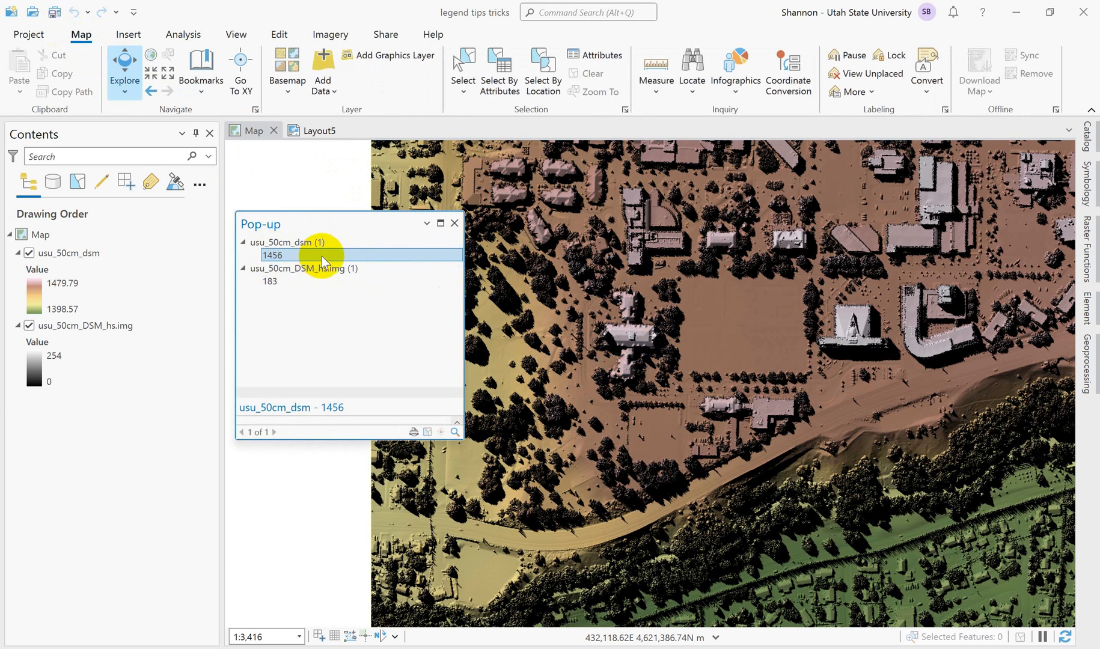
# - Return to Layout5 and place a copy of the 1480 label directly below the original, beside the color ramp
pyautogui.click(321, 131)
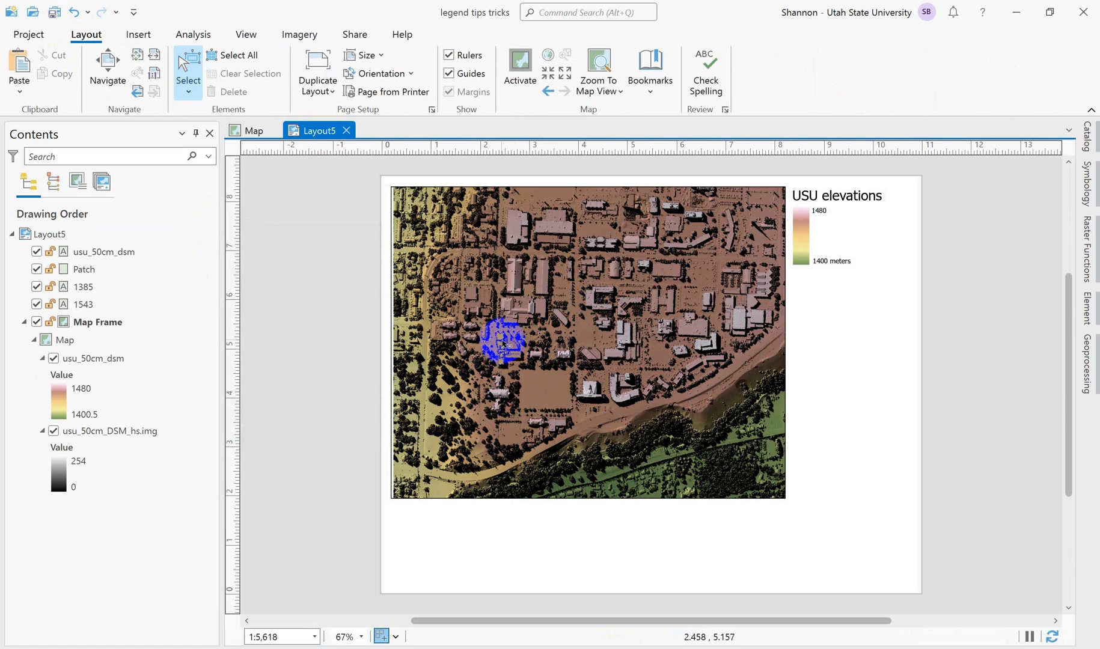
pyautogui.scroll(5, 503, 343)
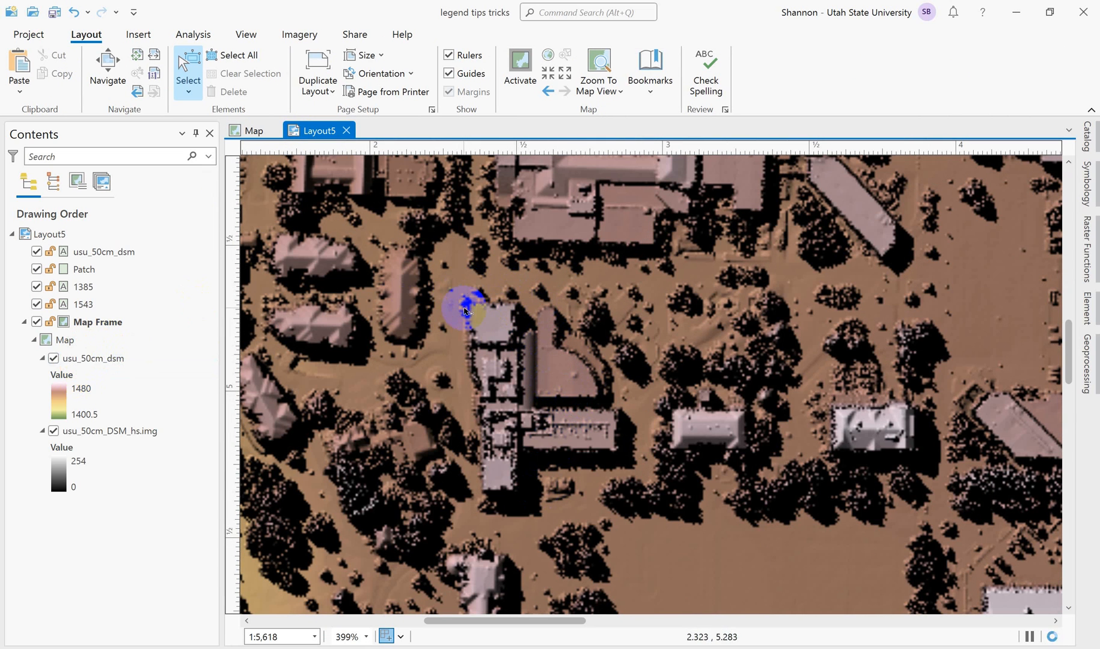
pyautogui.moveTo(569, 620); pyautogui.dragTo(876, 631)
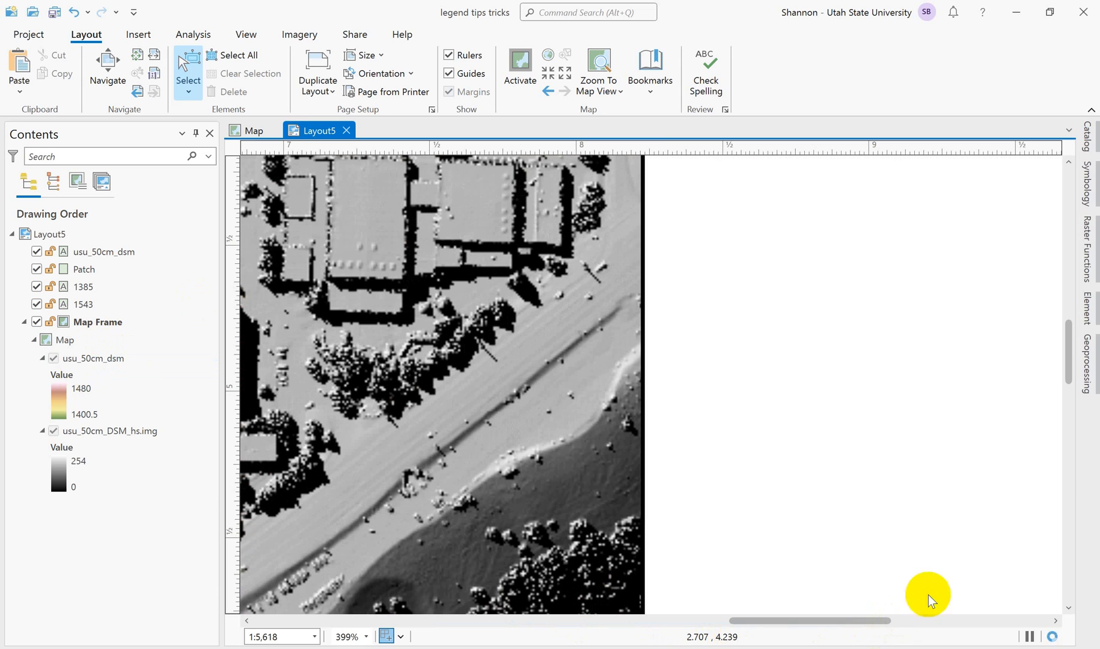
pyautogui.moveTo(1069, 338); pyautogui.dragTo(1065, 232)
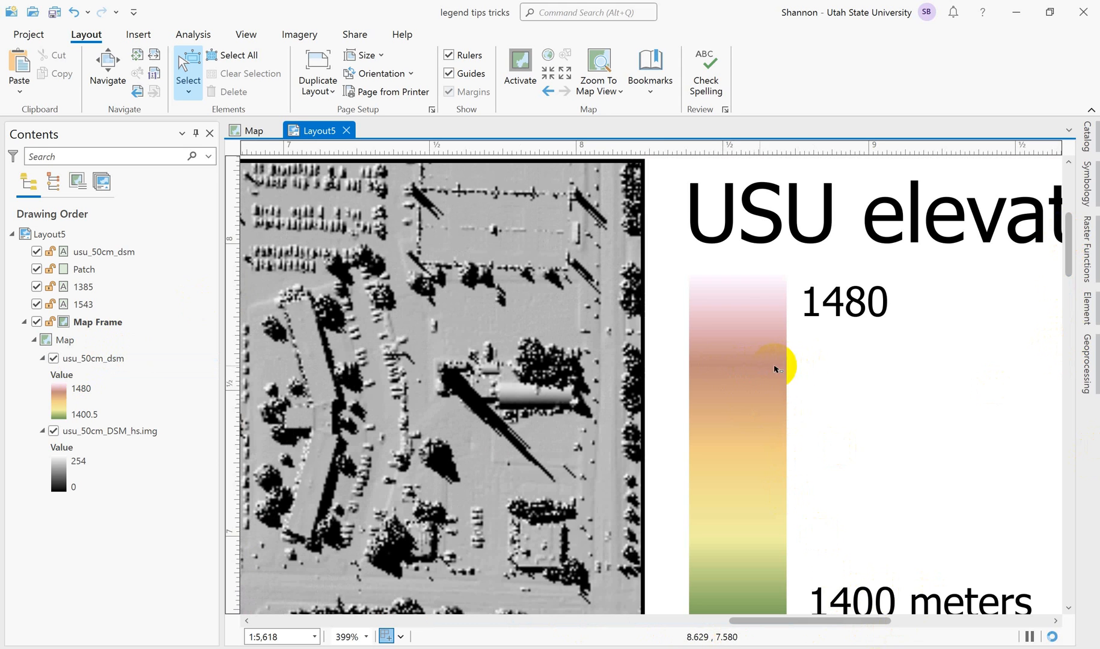
pyautogui.click(871, 604)
pyautogui.click(836, 280)
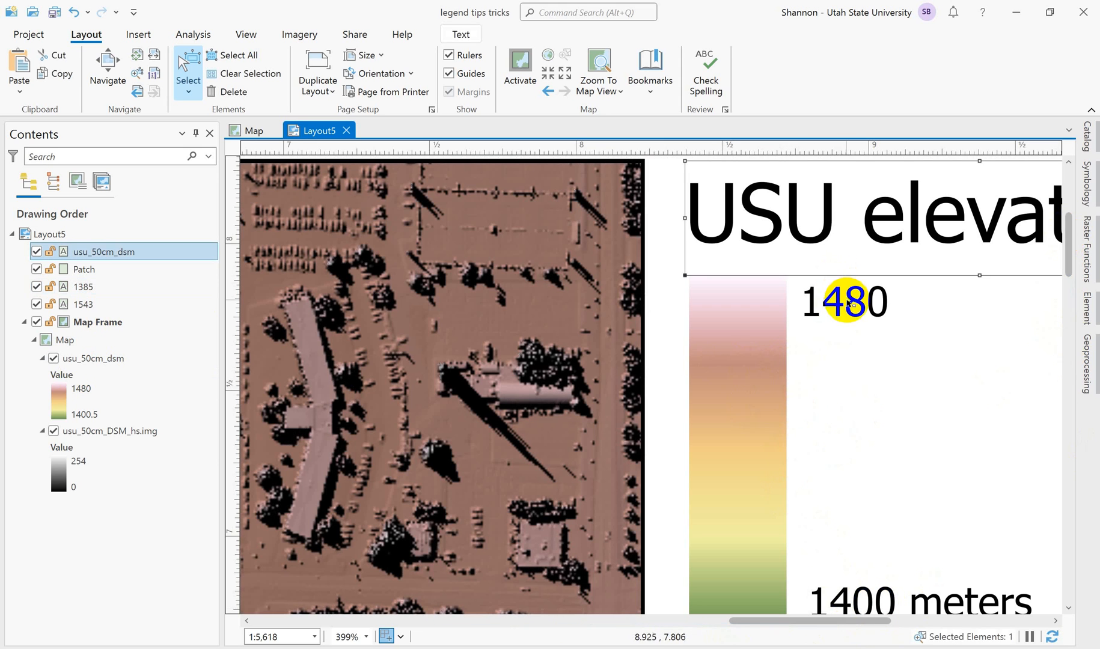
pyautogui.click(847, 303)
pyautogui.moveTo(849, 304); pyautogui.dragTo(844, 368)
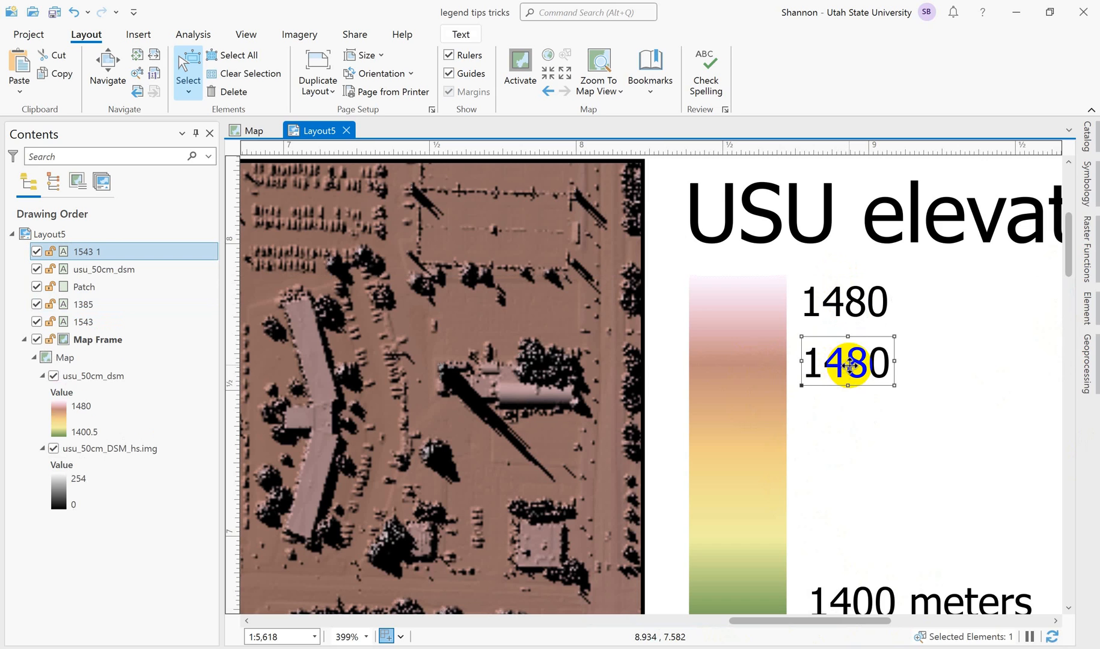
# - Change the copied label's text to "Old Main elevation 1456 meters"
pyautogui.doubleClick(854, 364)
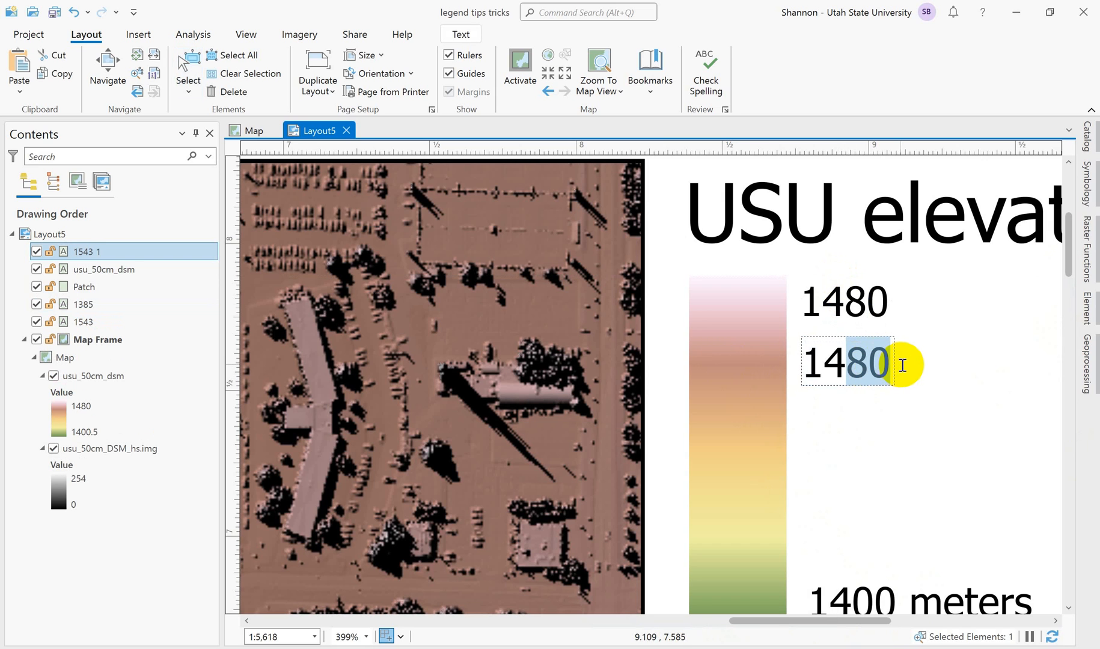
pyautogui.write('56')
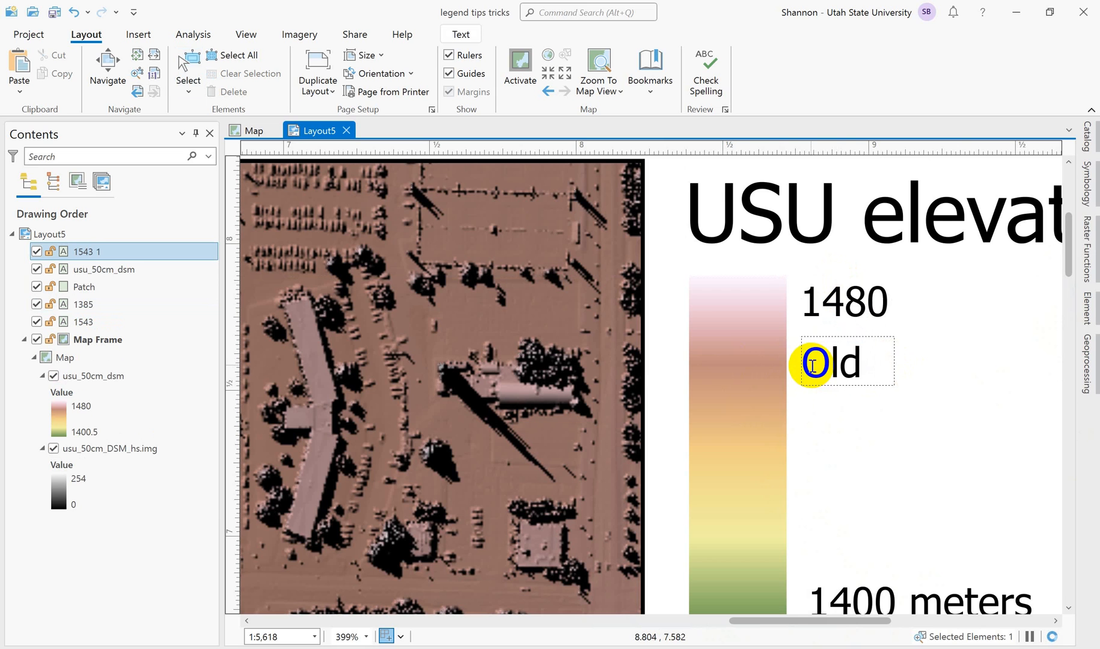
pyautogui.write('Main el')
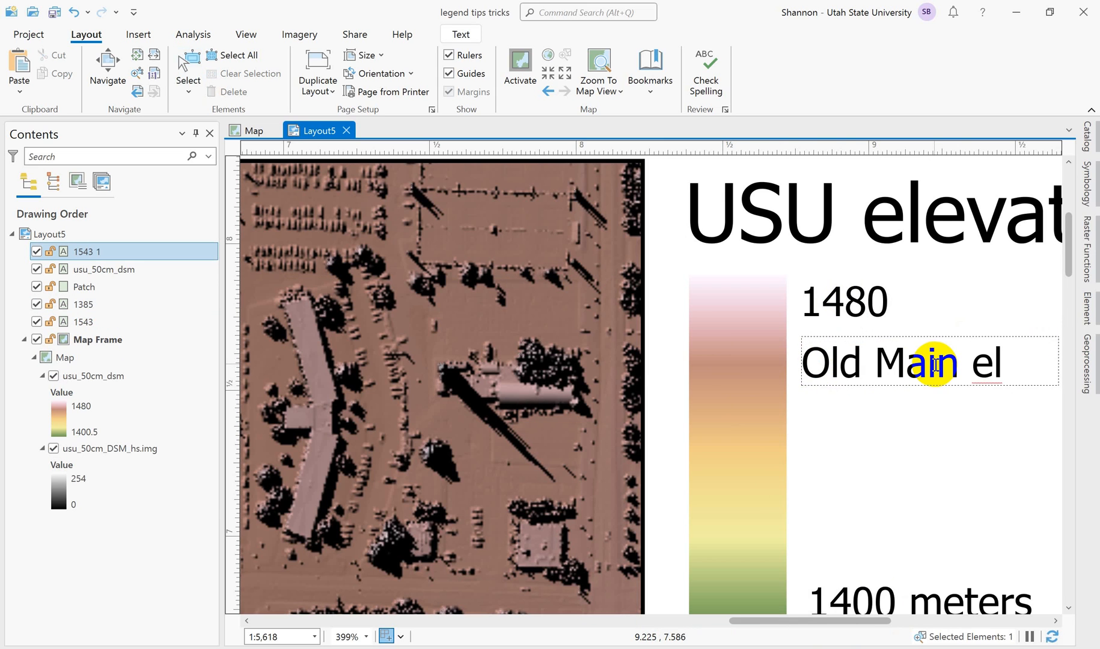
pyautogui.press('BackSpace')
pyautogui.press('BackSpace')
pyautogui.press('BackSpace')
pyautogui.press('BackSpace')
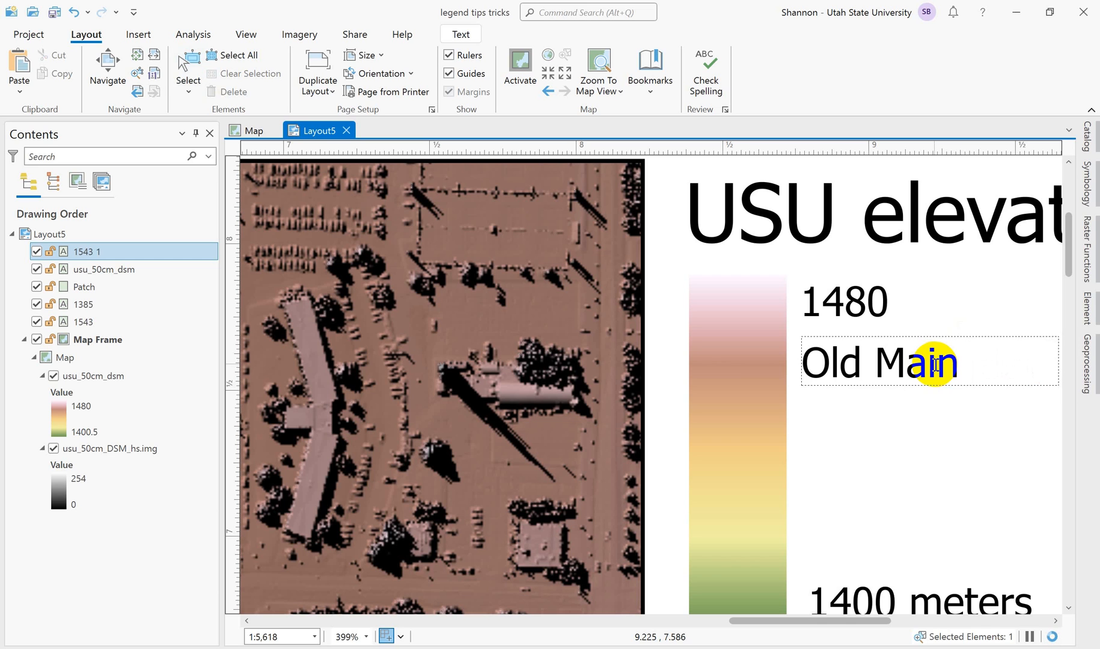
pyautogui.press('Escape')
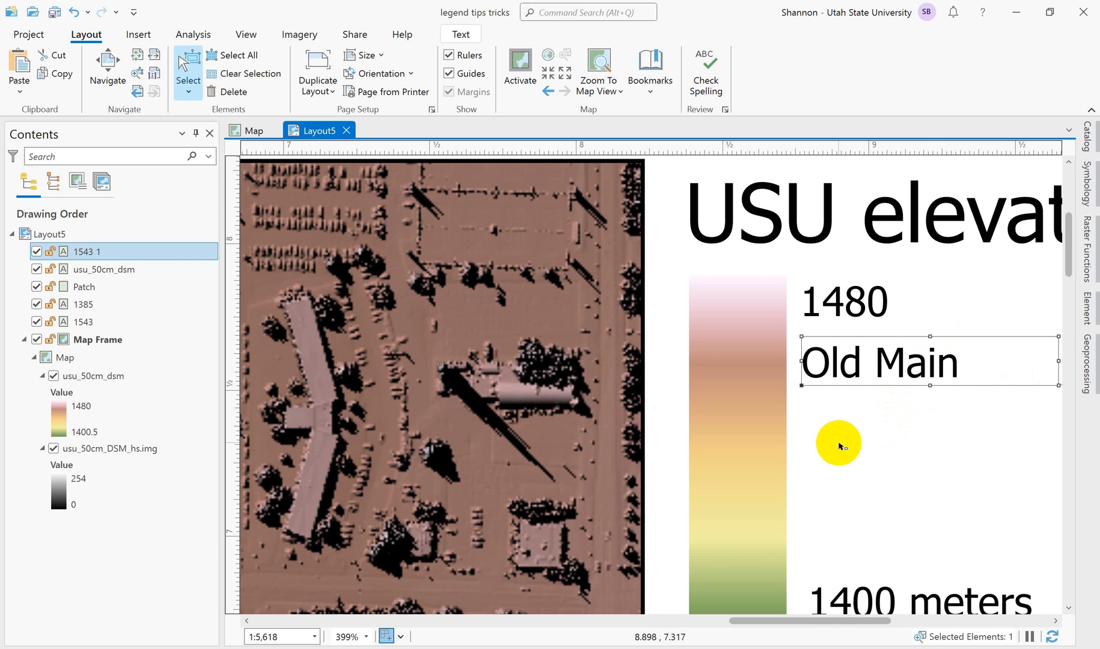
# - Widen the Old Main label's text box to fit its text on one line and view the full layout page
pyautogui.scroll(-5, 840, 446)
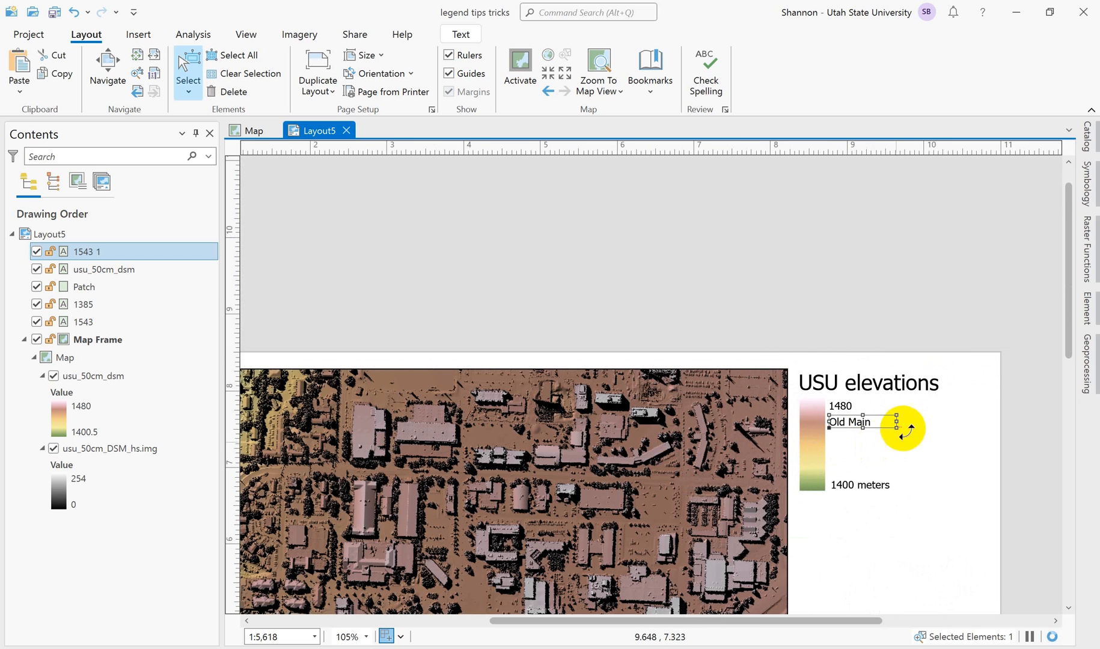
pyautogui.moveTo(896, 422); pyautogui.dragTo(984, 421)
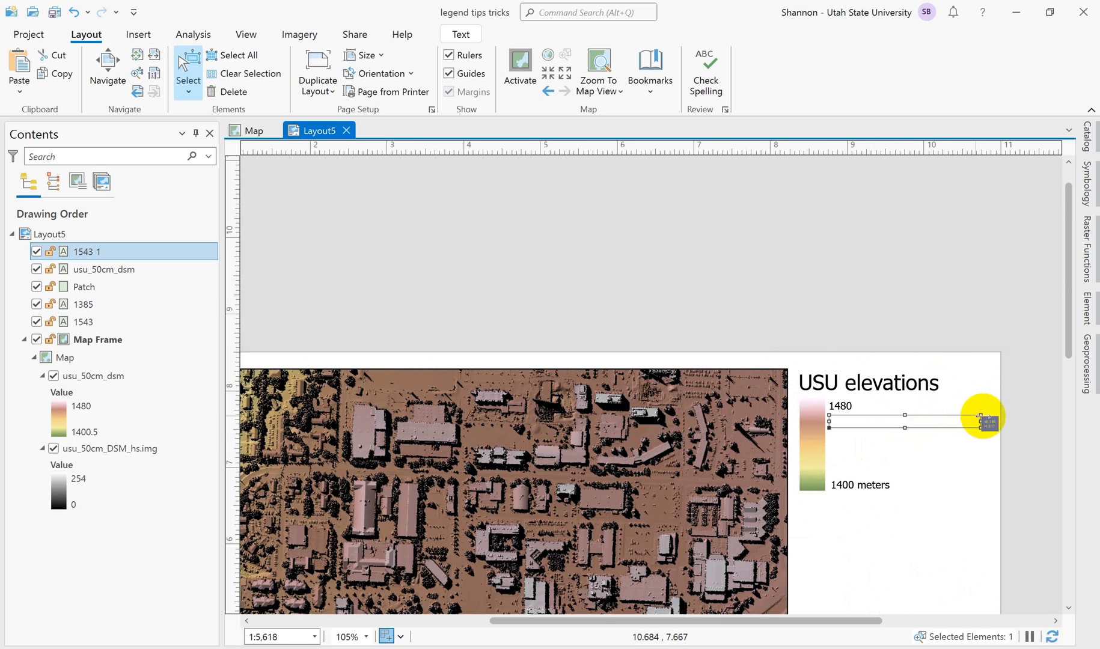
pyautogui.click(967, 482)
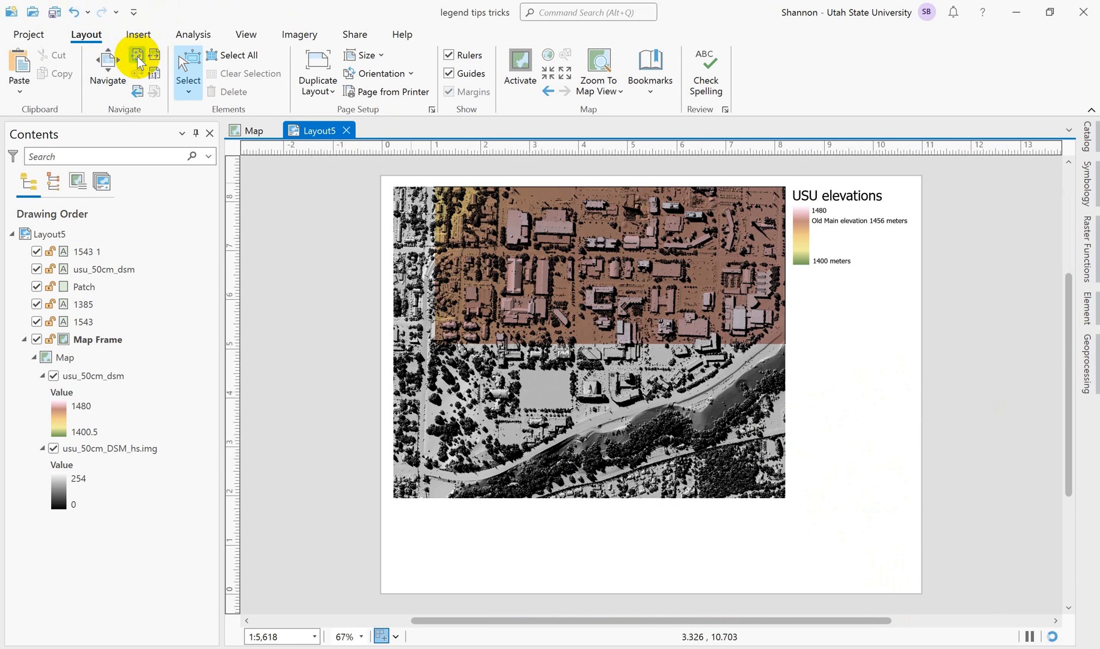
pyautogui.click(137, 54)
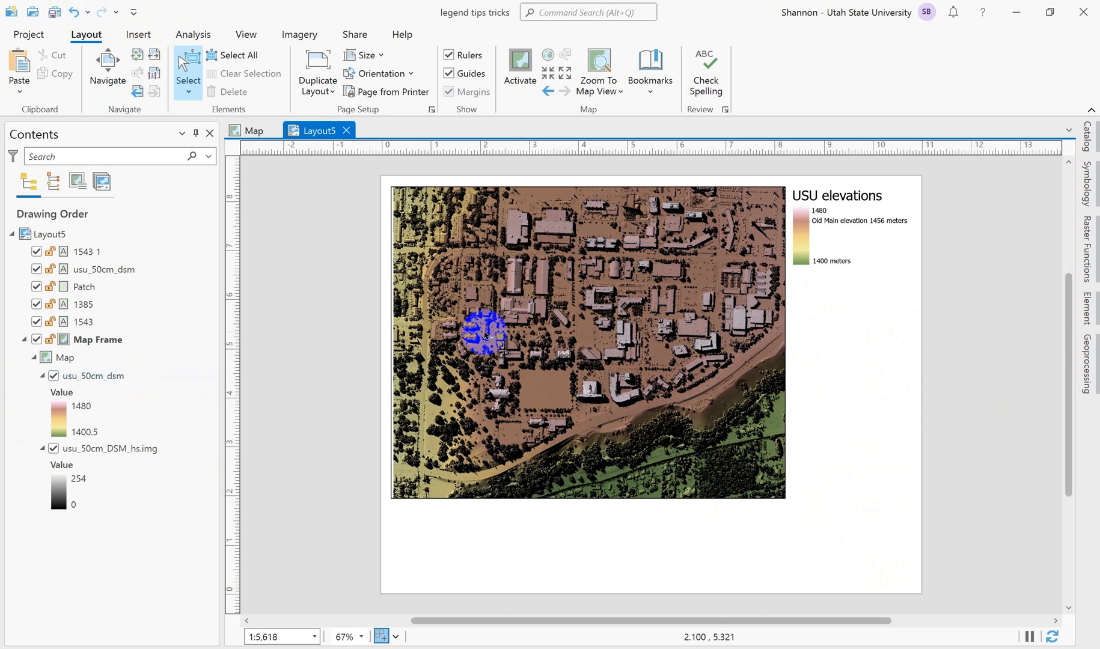
# - Open the symbology of the usu_50cm_dsm layer and review its statistics options, keeping DRA
pyautogui.click(67, 409)
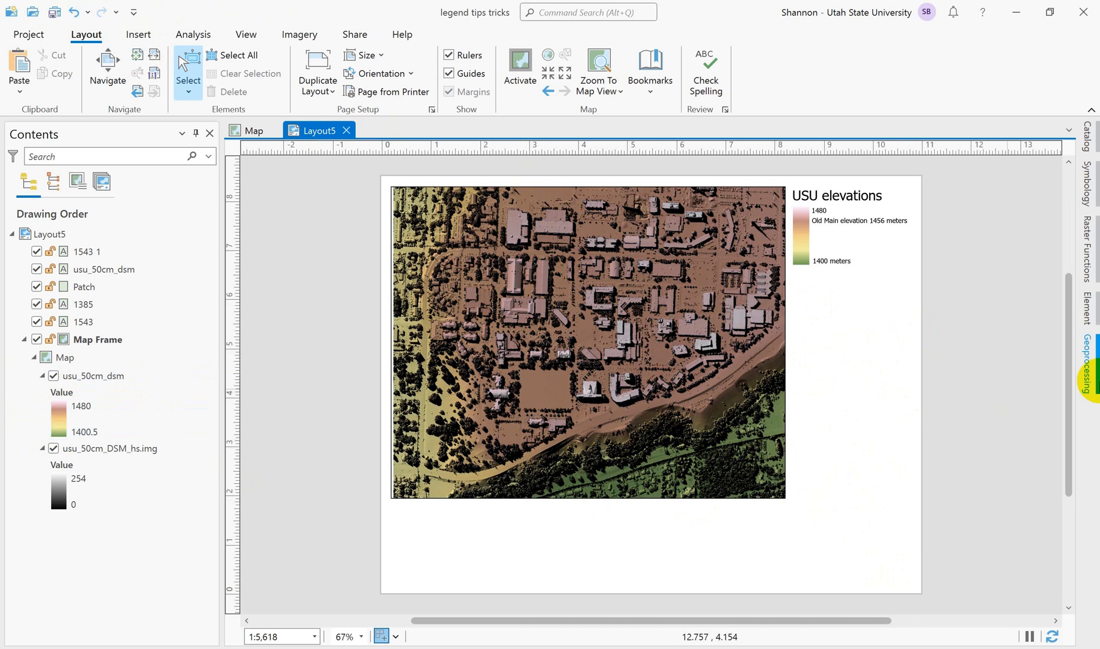
pyautogui.click(114, 375)
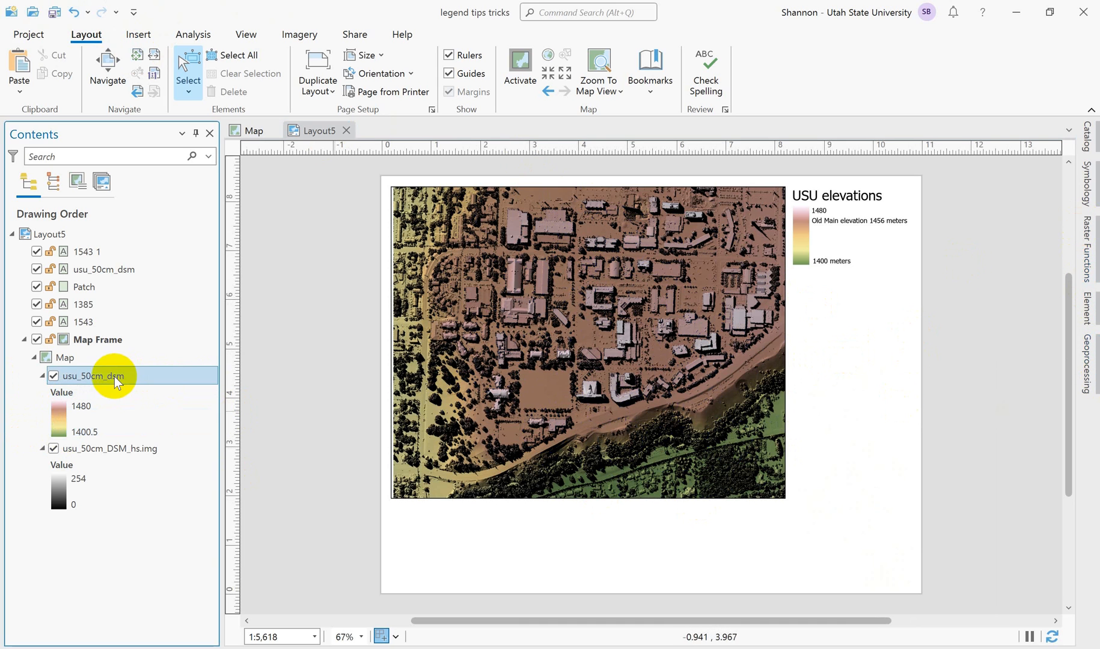
pyautogui.click(1086, 183)
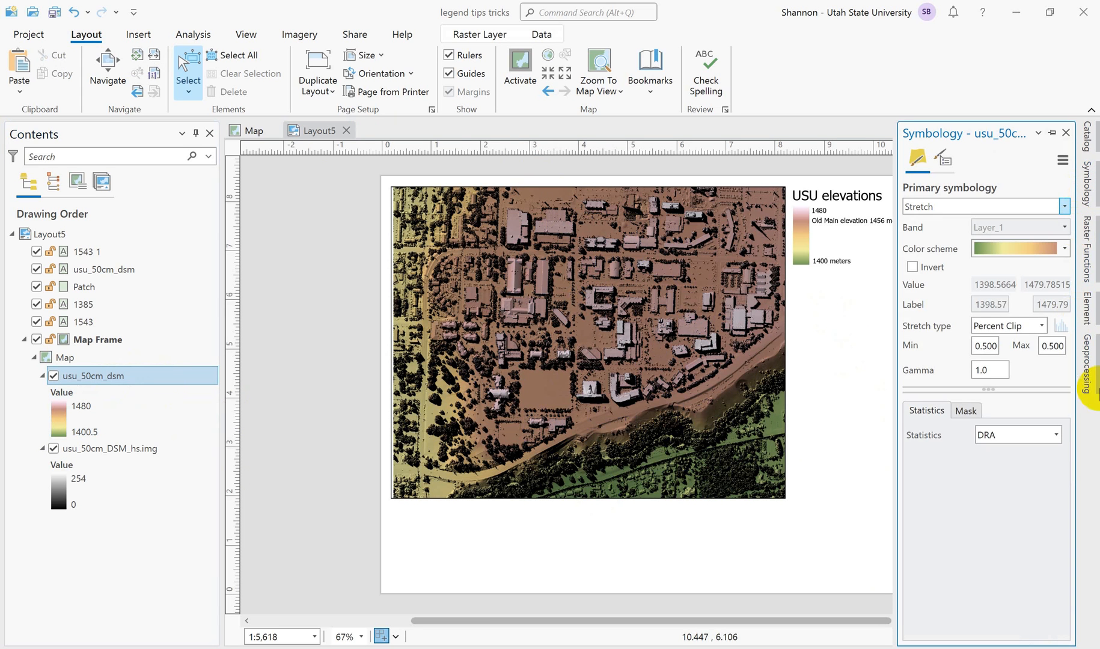
pyautogui.click(1019, 438)
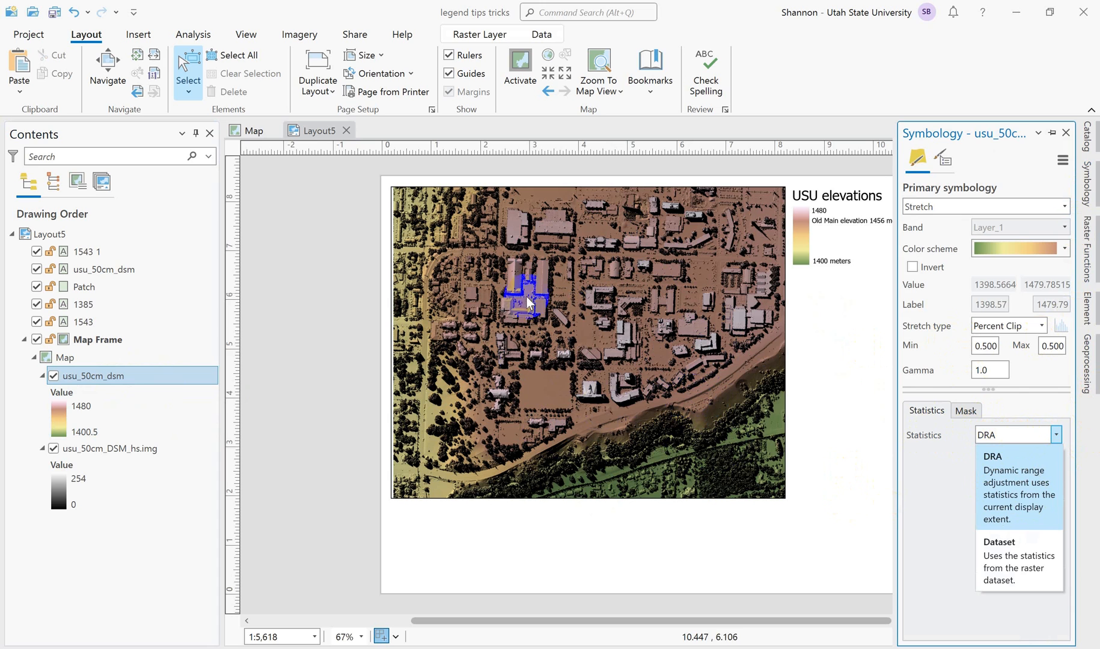
pyautogui.click(724, 554)
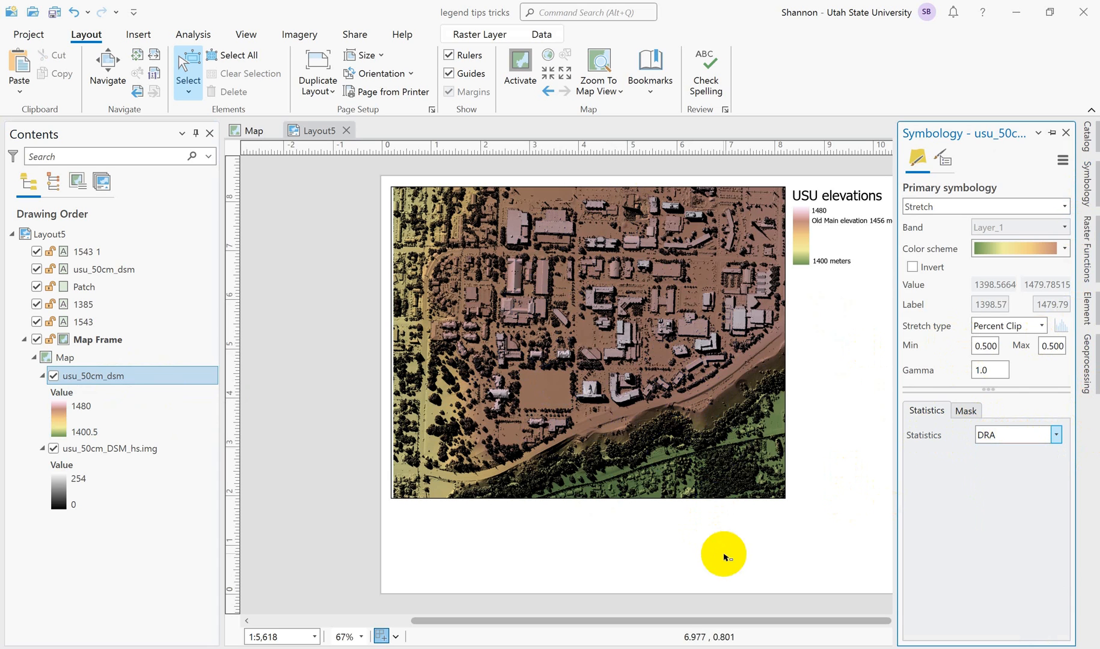